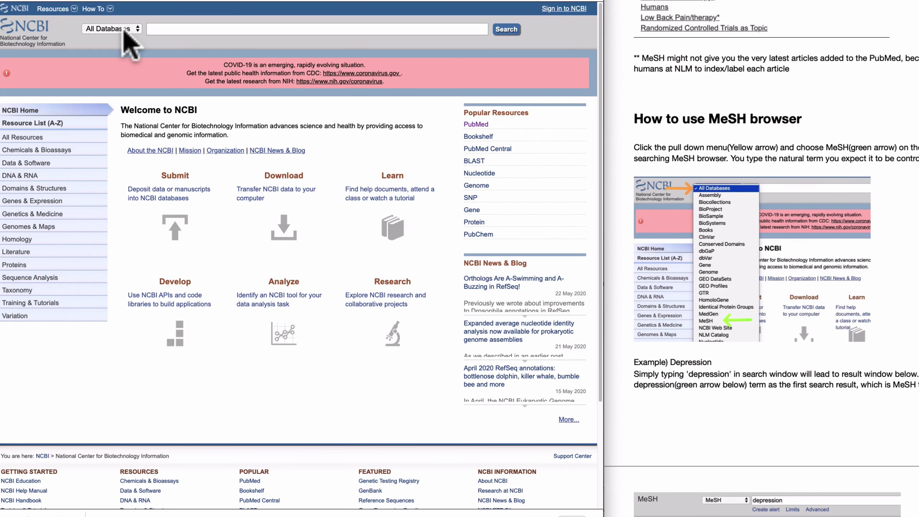
Search the MeSH database for 'depression' and zoom in on the 21 results
{"action": "left_click", "coordinate": [125, 31]}
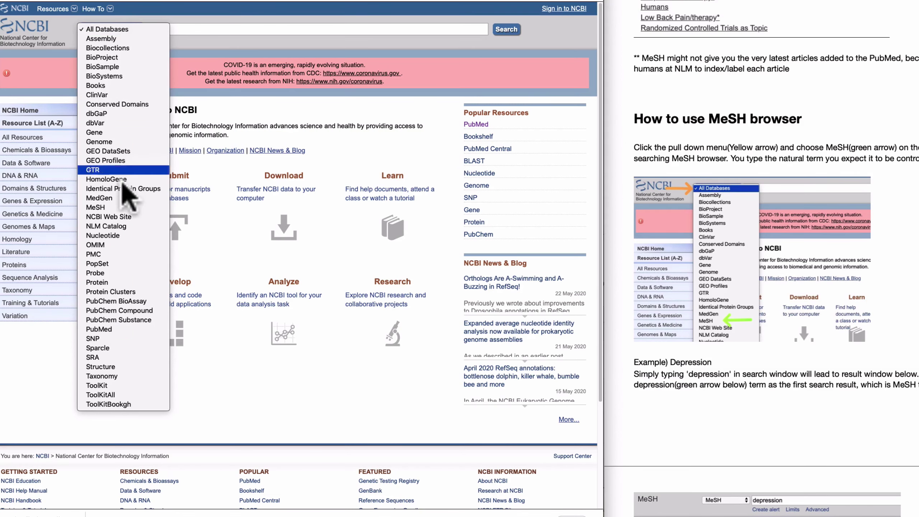
{"action": "left_click", "coordinate": [129, 210]}
{"action": "left_click", "coordinate": [163, 31]}
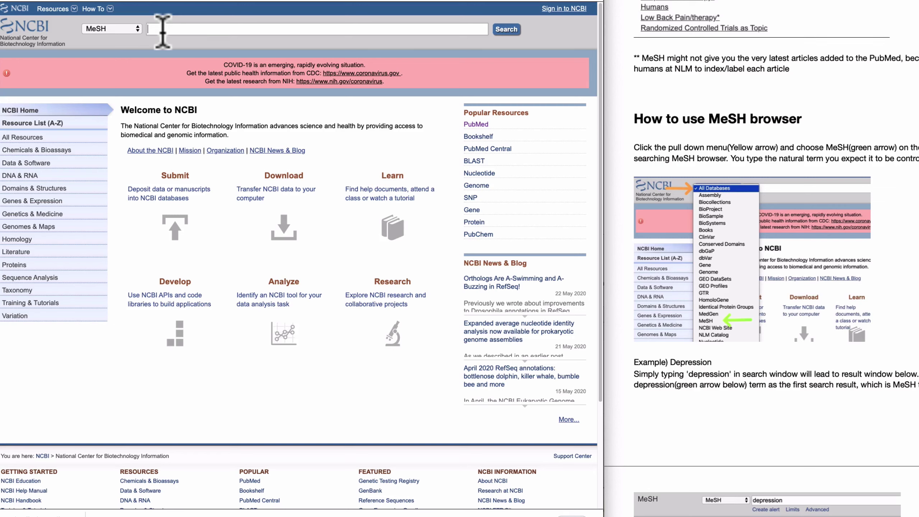
{"action": "type", "text": "de"}
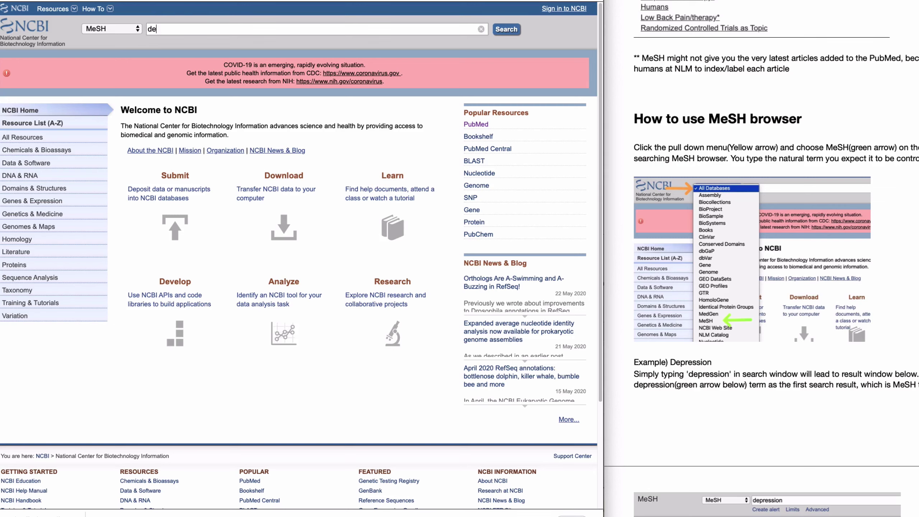
{"action": "type", "text": "pression"}
{"action": "key", "text": "Return"}
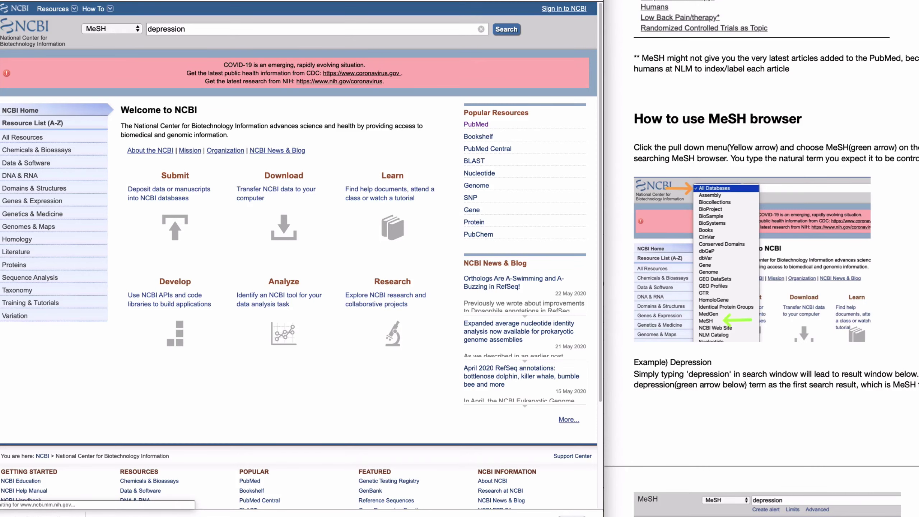
{"action": "scroll", "coordinate": [663, 174], "scroll_direction": "down", "scroll_amount": 10}
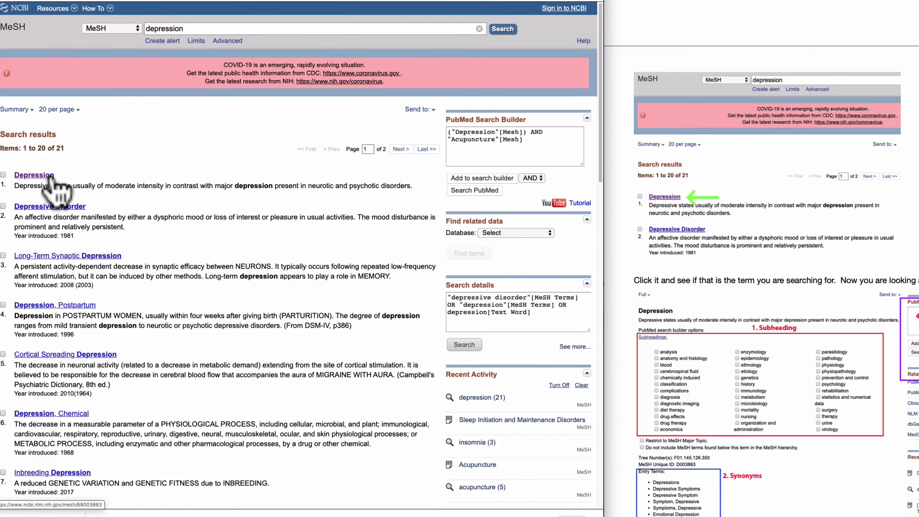
{"action": "key", "text": "super+plus"}
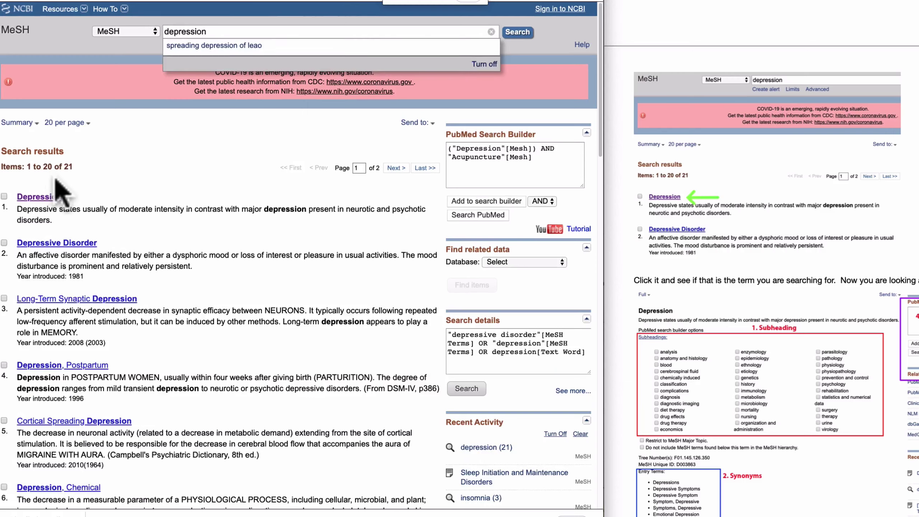
Open the Depression MeSH record and review its subheadings, entry terms and tree F01.145.126.350
{"action": "left_click", "coordinate": [50, 199]}
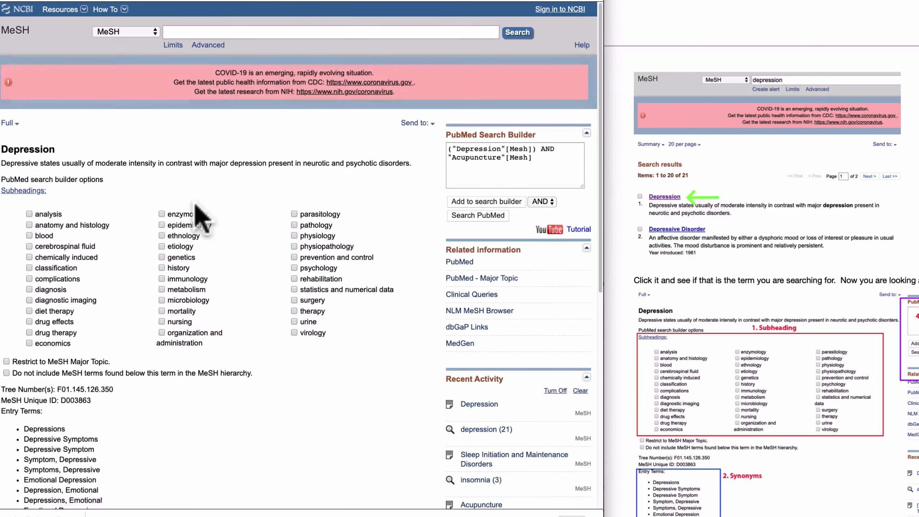
{"action": "scroll", "coordinate": [196, 205], "scroll_direction": "down", "scroll_amount": 5}
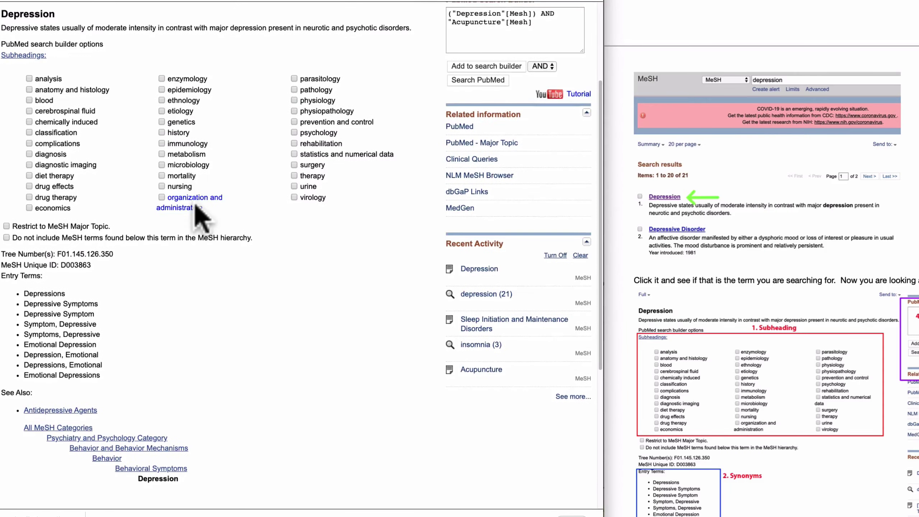
{"action": "scroll", "coordinate": [200, 217], "scroll_direction": "up", "scroll_amount": 5}
{"action": "scroll", "coordinate": [201, 217], "scroll_direction": "down", "scroll_amount": 5}
{"action": "scroll", "coordinate": [200, 217], "scroll_direction": "up", "scroll_amount": 3}
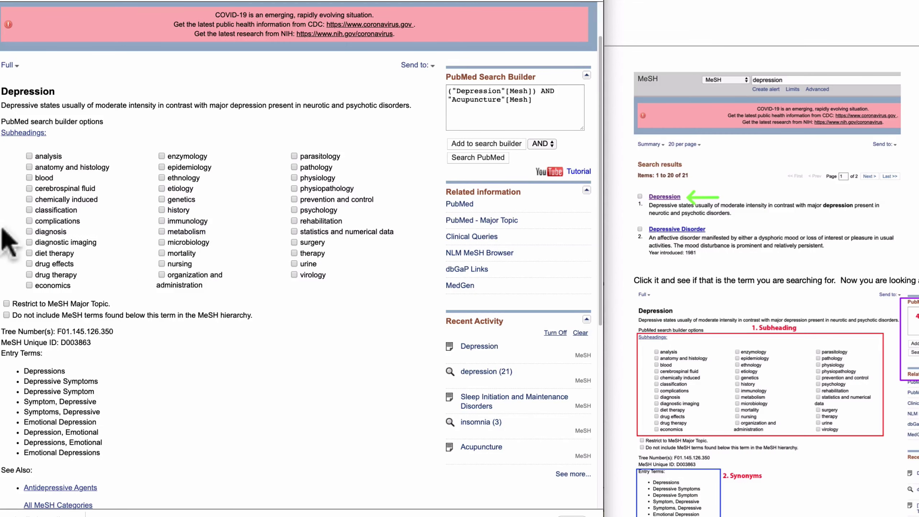
{"action": "scroll", "coordinate": [741, 246], "scroll_direction": "down", "scroll_amount": 5}
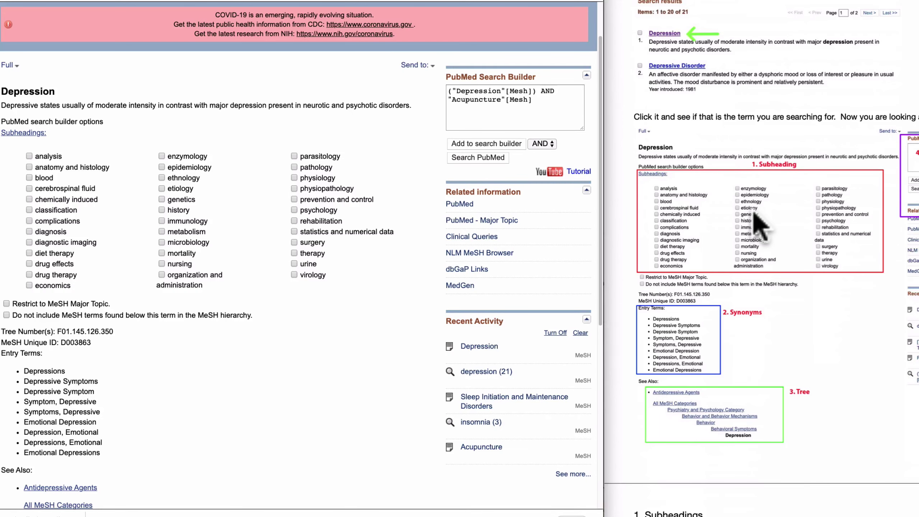
{"action": "key", "text": "super+plus"}
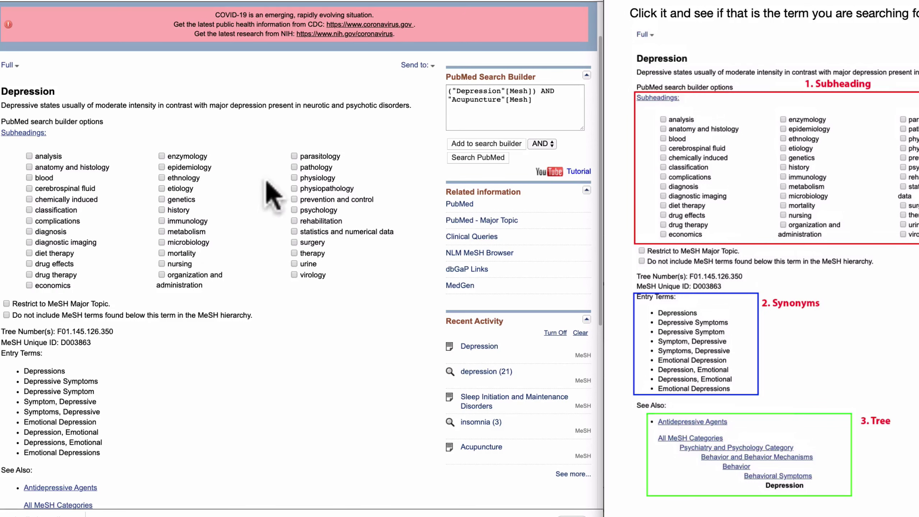
{"action": "scroll", "coordinate": [861, 228], "scroll_direction": "up", "scroll_amount": 2}
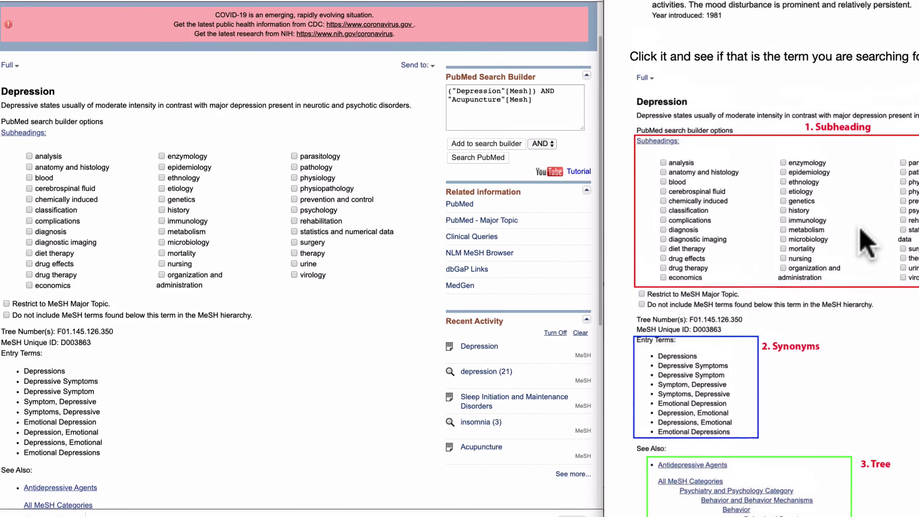
{"action": "scroll", "coordinate": [866, 243], "scroll_direction": "right", "scroll_amount": 1}
{"action": "scroll", "coordinate": [867, 242], "scroll_direction": "down", "scroll_amount": 1}
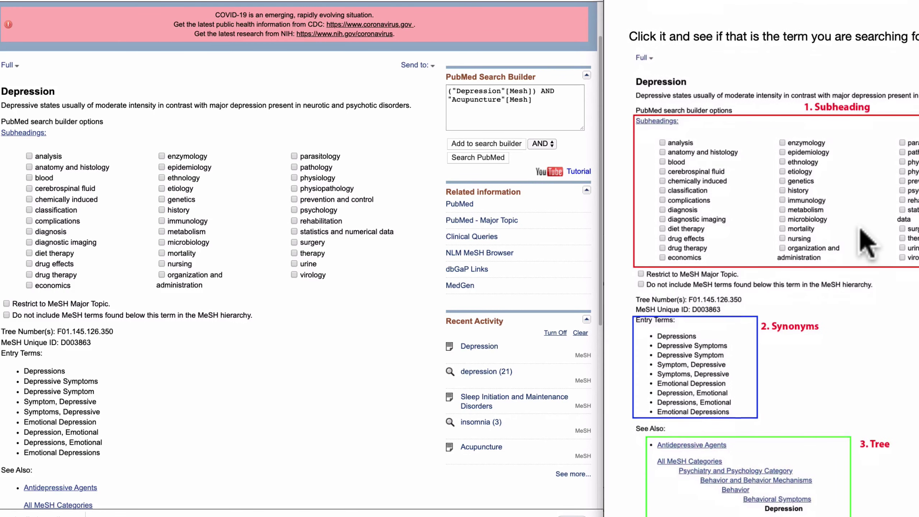
{"action": "scroll", "coordinate": [867, 243], "scroll_direction": "down", "scroll_amount": 1}
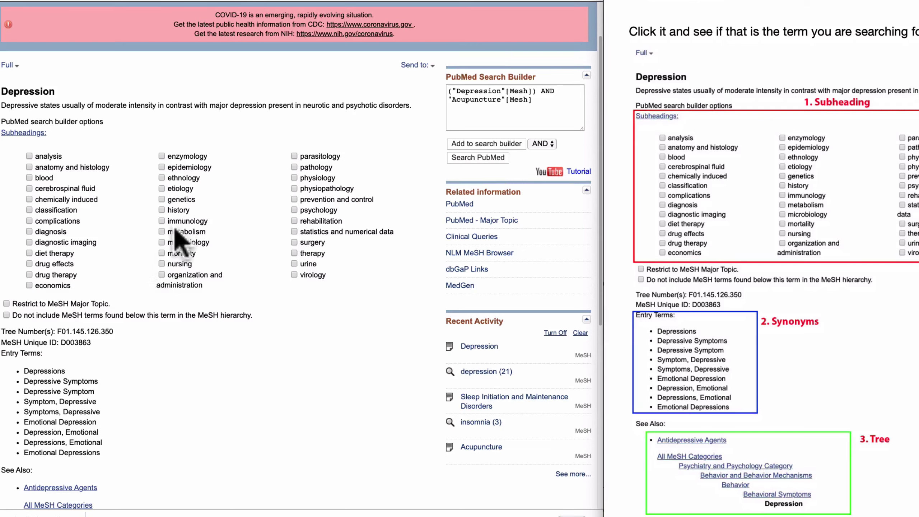
Tick 'Restrict to MeSH Major Topic' on the Depression record and review the page below
{"action": "left_click", "coordinate": [22, 304]}
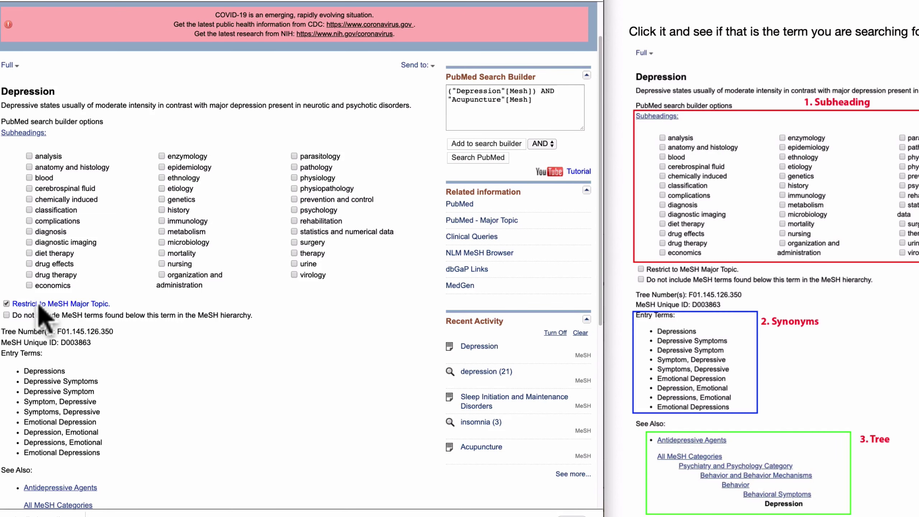
{"action": "scroll", "coordinate": [129, 308], "scroll_direction": "down", "scroll_amount": 5}
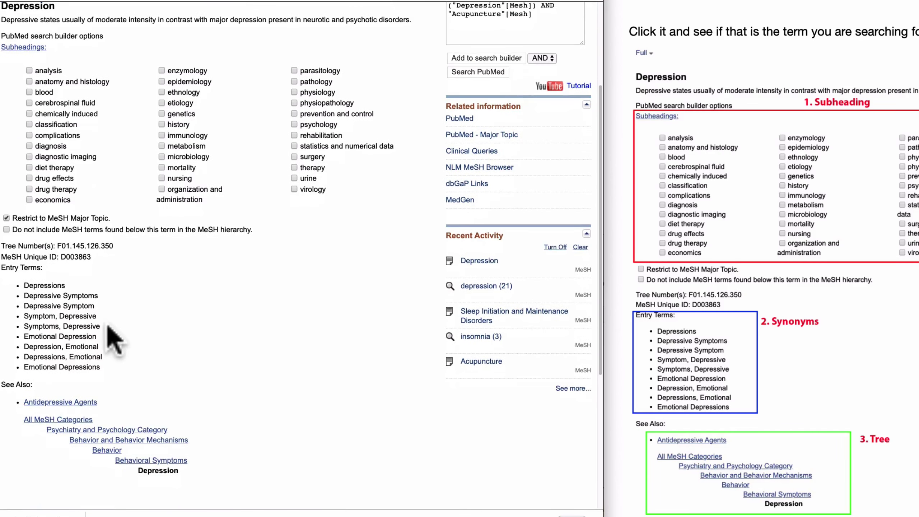
{"action": "scroll", "coordinate": [796, 301], "scroll_direction": "down", "scroll_amount": 3}
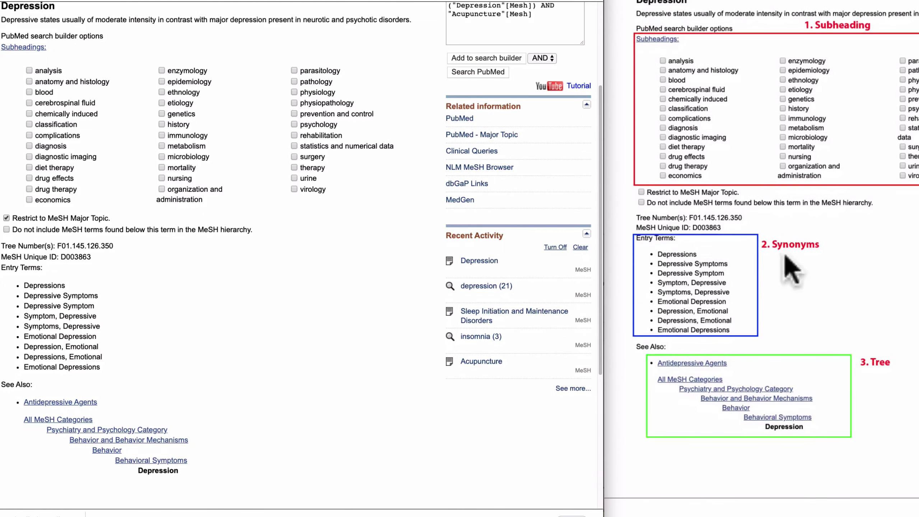
{"action": "scroll", "coordinate": [195, 348], "scroll_direction": "down", "scroll_amount": 5}
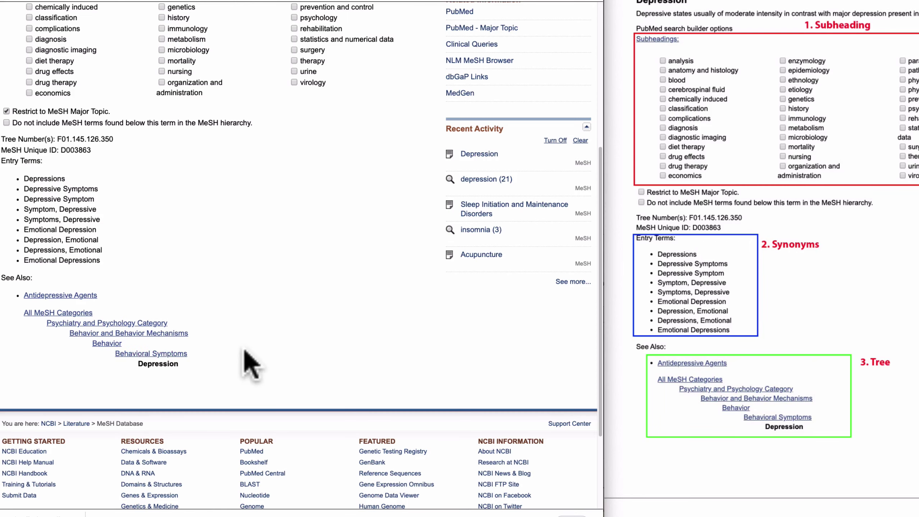
{"action": "scroll", "coordinate": [219, 367], "scroll_direction": "up", "scroll_amount": 7}
Delete the old query from the PubMed Search Builder box
{"action": "scroll", "coordinate": [237, 368], "scroll_direction": "down", "scroll_amount": 3}
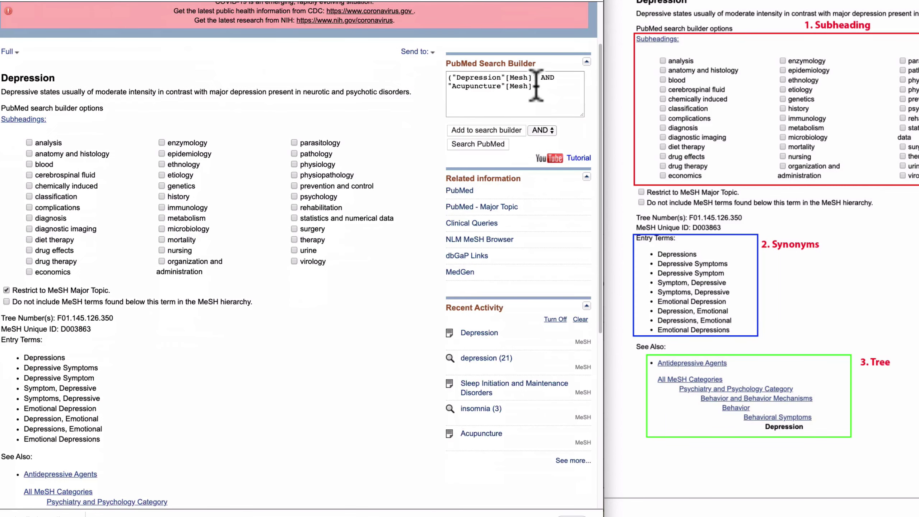
{"action": "left_click_drag", "start_coordinate": [538, 110], "coordinate": [424, 82]}
{"action": "key", "text": "BackSpace"}
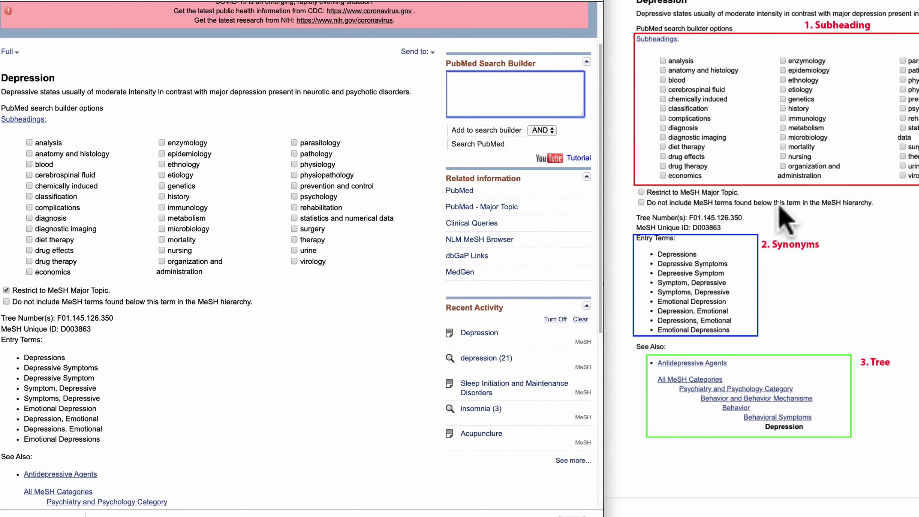
Add "Depression"[Majr] to the search builder, keeping AND as the operator
{"action": "scroll", "coordinate": [254, 347], "scroll_direction": "down", "scroll_amount": 1}
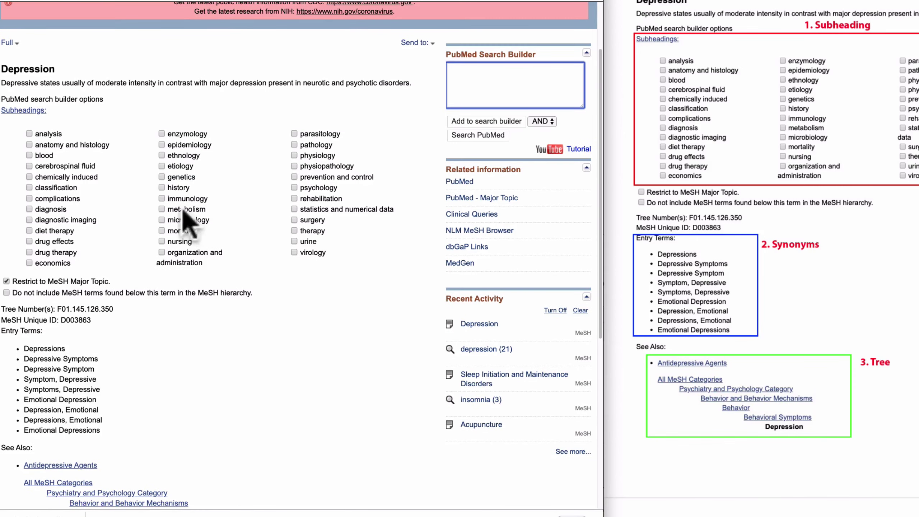
{"action": "scroll", "coordinate": [136, 241], "scroll_direction": "down", "scroll_amount": 5}
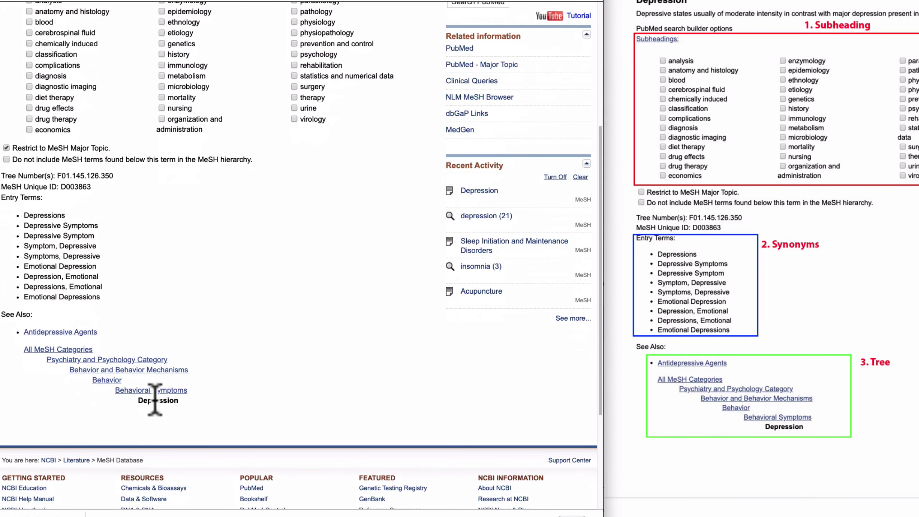
{"action": "scroll", "coordinate": [375, 335], "scroll_direction": "up", "scroll_amount": 8}
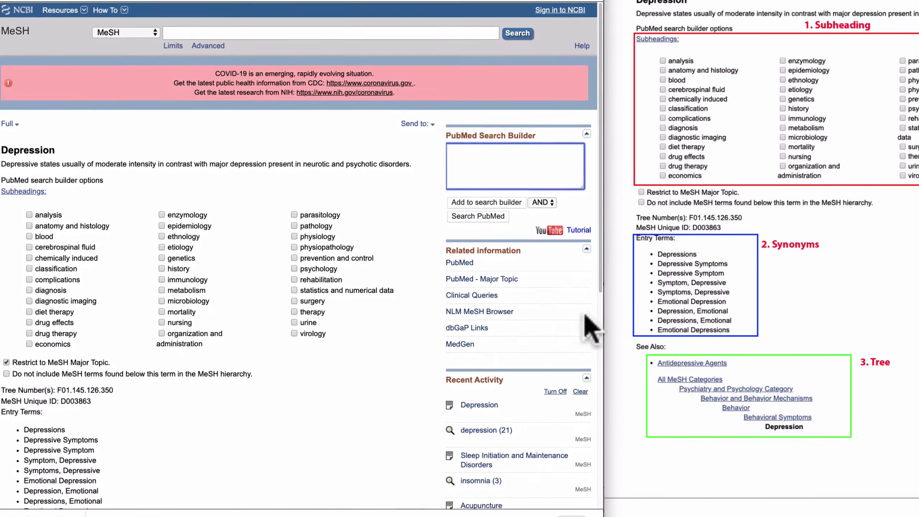
{"action": "scroll", "coordinate": [796, 417], "scroll_direction": "down", "scroll_amount": 6}
{"action": "scroll", "coordinate": [819, 366], "scroll_direction": "right", "scroll_amount": 4}
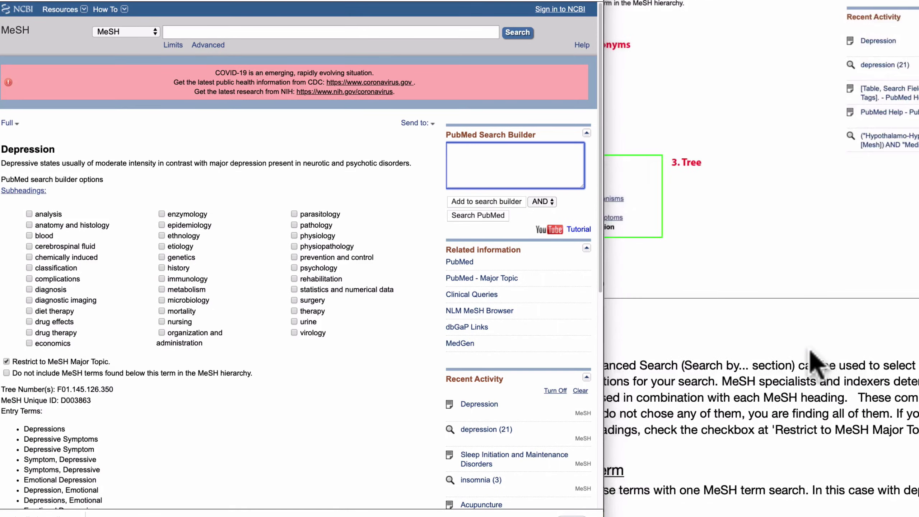
{"action": "scroll", "coordinate": [817, 367], "scroll_direction": "up", "scroll_amount": 10}
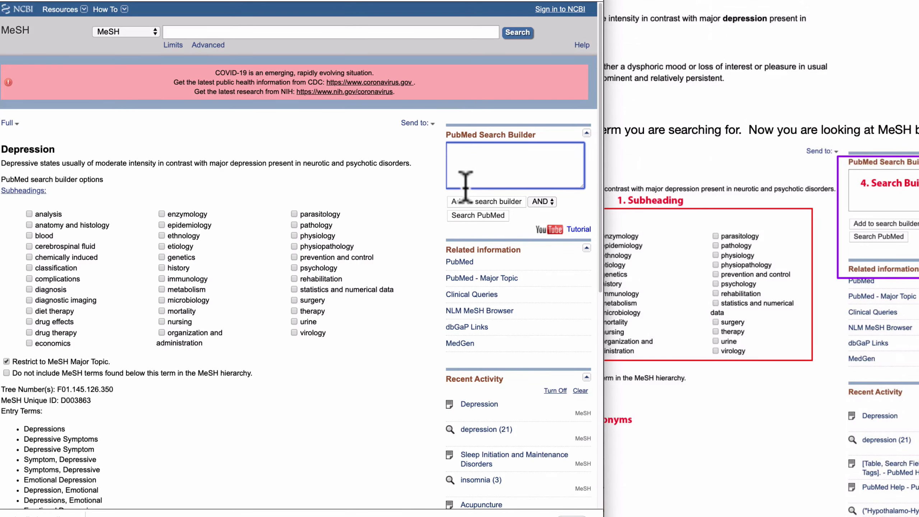
{"action": "scroll", "coordinate": [164, 318], "scroll_direction": "down", "scroll_amount": 10}
{"action": "scroll", "coordinate": [189, 312], "scroll_direction": "up", "scroll_amount": 6}
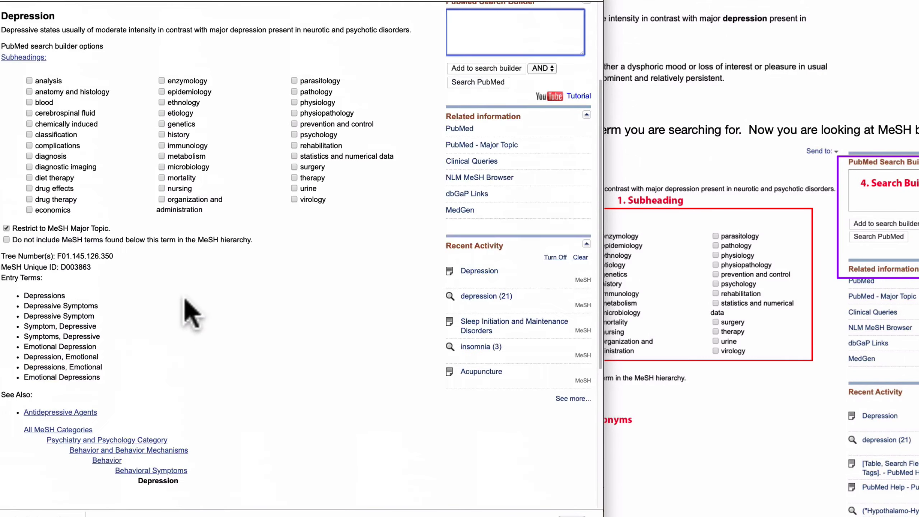
{"action": "scroll", "coordinate": [199, 308], "scroll_direction": "down", "scroll_amount": 1}
{"action": "scroll", "coordinate": [201, 304], "scroll_direction": "up", "scroll_amount": 2}
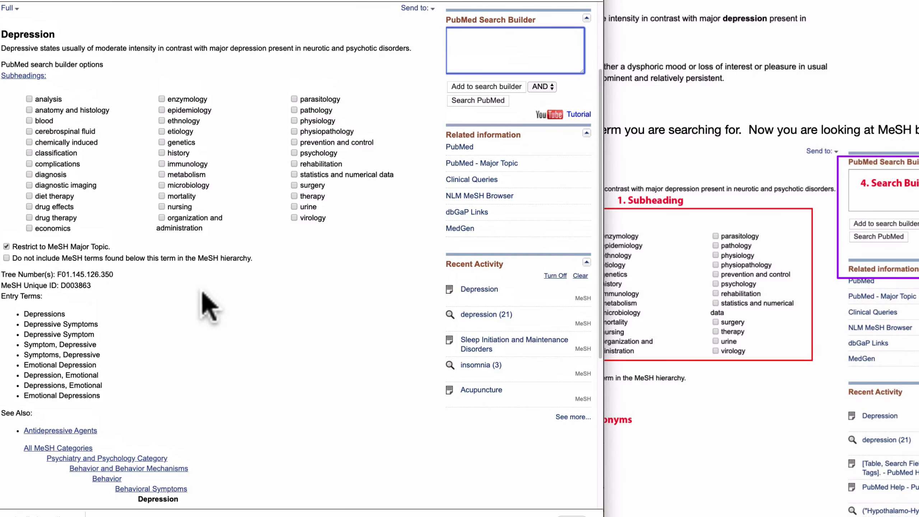
{"action": "scroll", "coordinate": [467, 199], "scroll_direction": "up", "scroll_amount": 3}
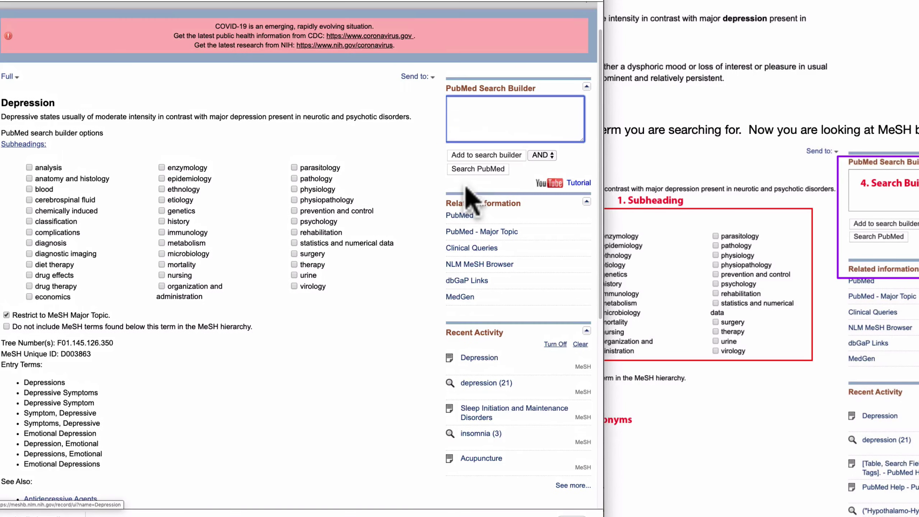
{"action": "left_click", "coordinate": [487, 155]}
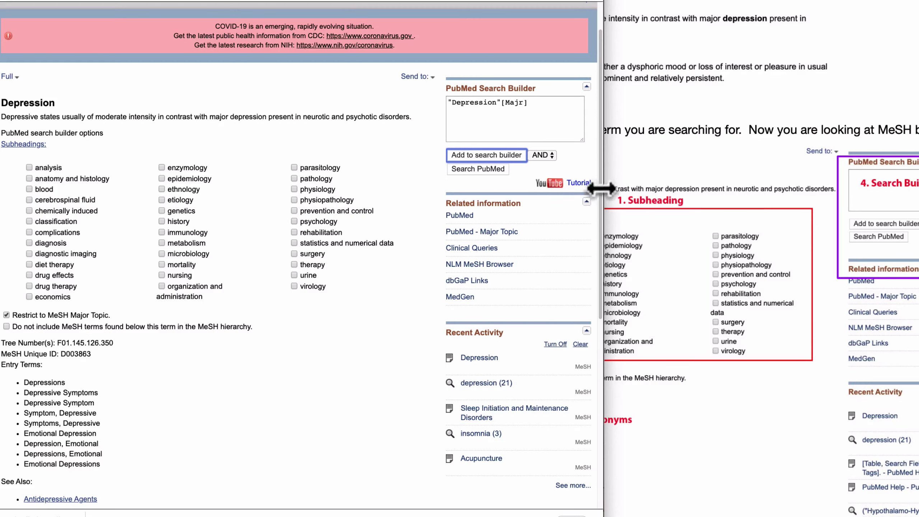
{"action": "left_click", "coordinate": [543, 155]}
{"action": "left_click", "coordinate": [546, 157]}
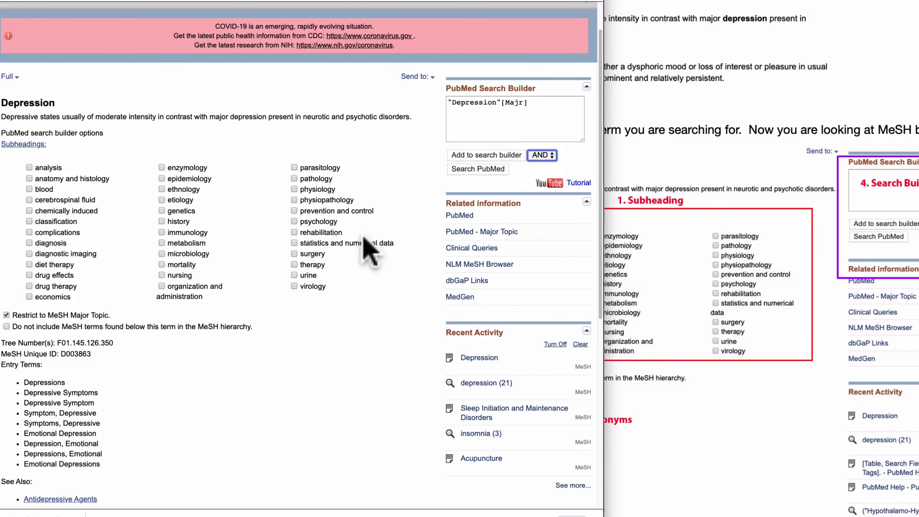
Search MeSH for acupuncture and open the Acupuncture record, tree number H02.004
{"action": "scroll", "coordinate": [127, 77], "scroll_direction": "up", "scroll_amount": 2}
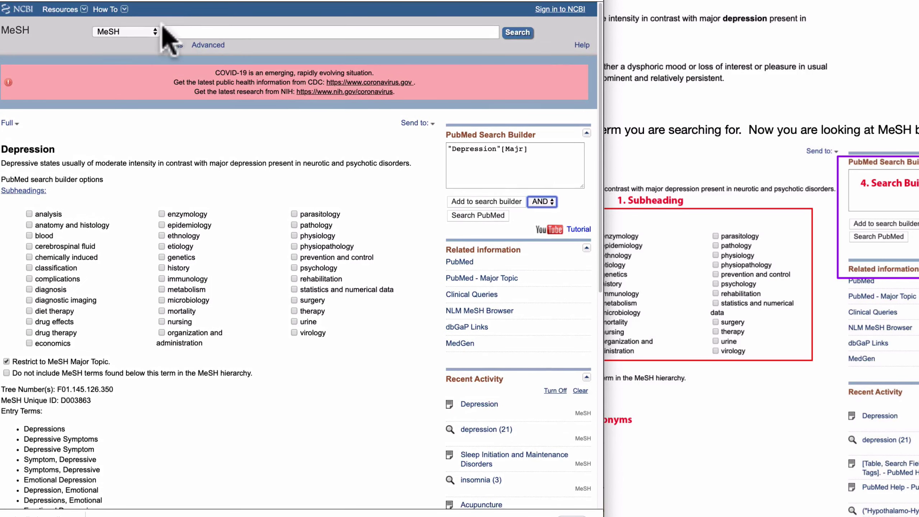
{"action": "type", "text": "cupuncture"}
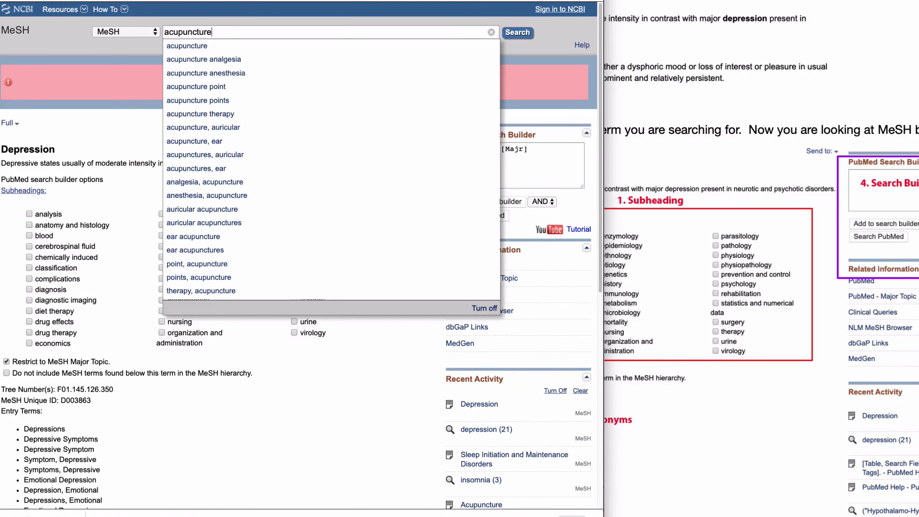
{"action": "key", "text": "Return"}
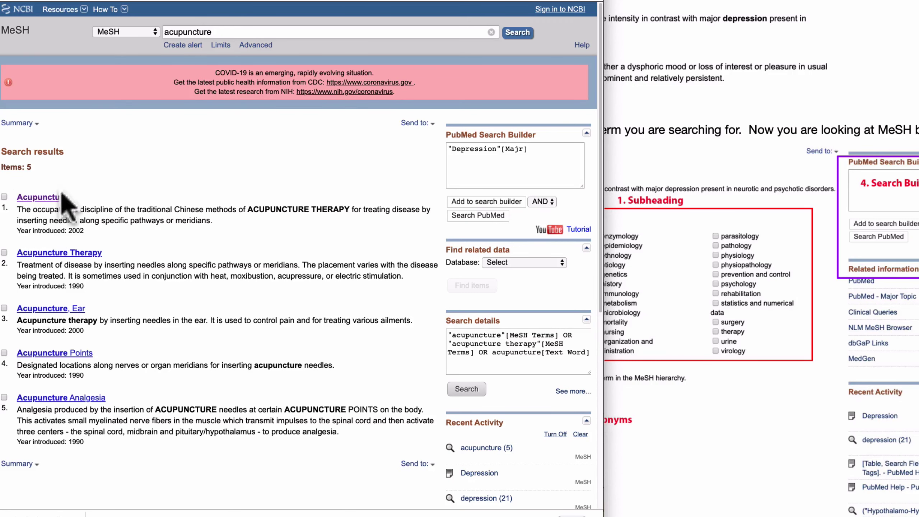
{"action": "left_click", "coordinate": [53, 210]}
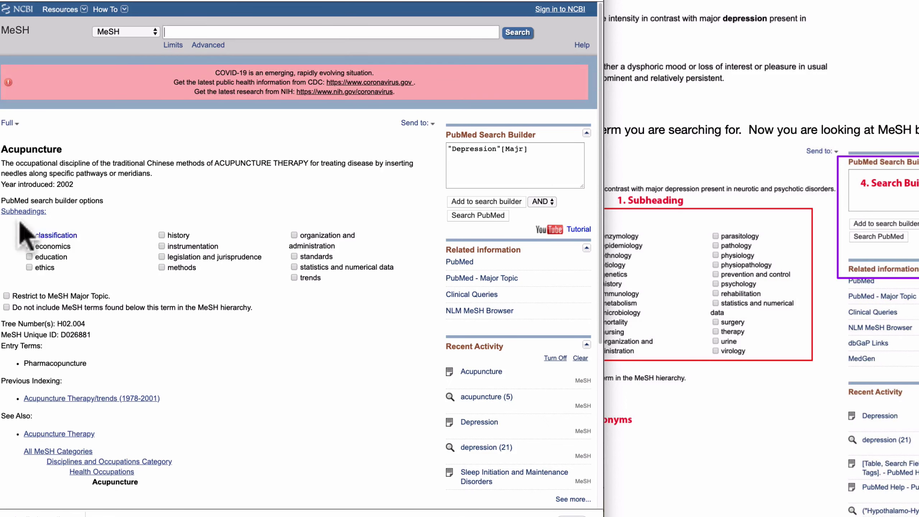
{"action": "scroll", "coordinate": [338, 219], "scroll_direction": "down", "scroll_amount": 2}
{"action": "scroll", "coordinate": [338, 219], "scroll_direction": "down", "scroll_amount": 2}
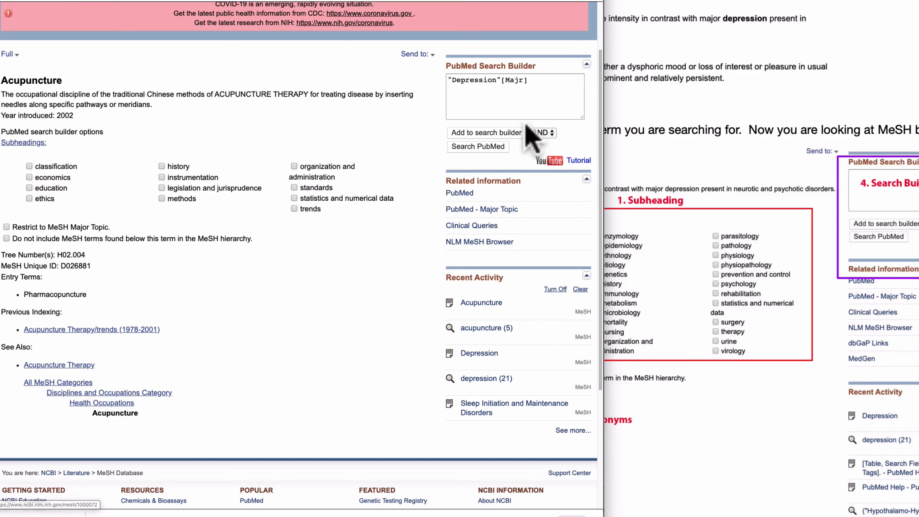
Add Acupuncture to the search builder with AND, then switch between the Acupuncture and Acupuncture Therapy records
{"action": "left_click", "coordinate": [500, 134]}
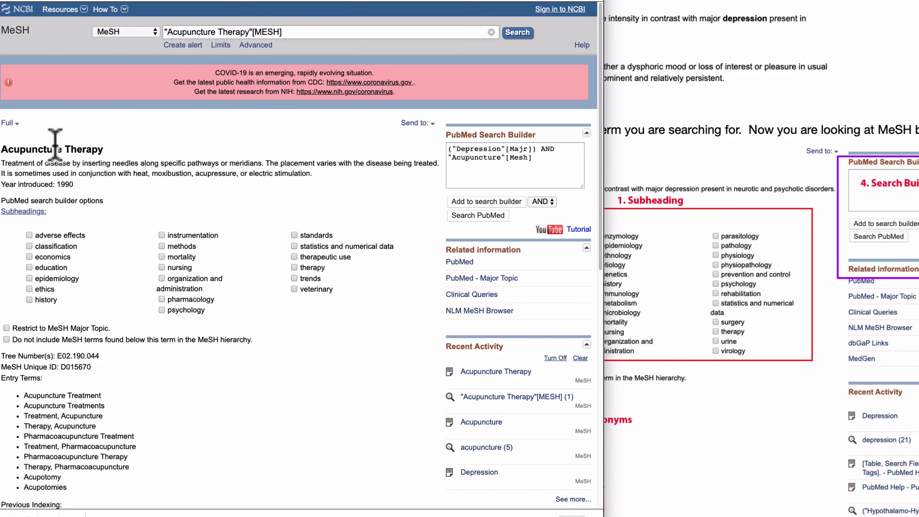
{"action": "scroll", "coordinate": [109, 278], "scroll_direction": "down", "scroll_amount": 8}
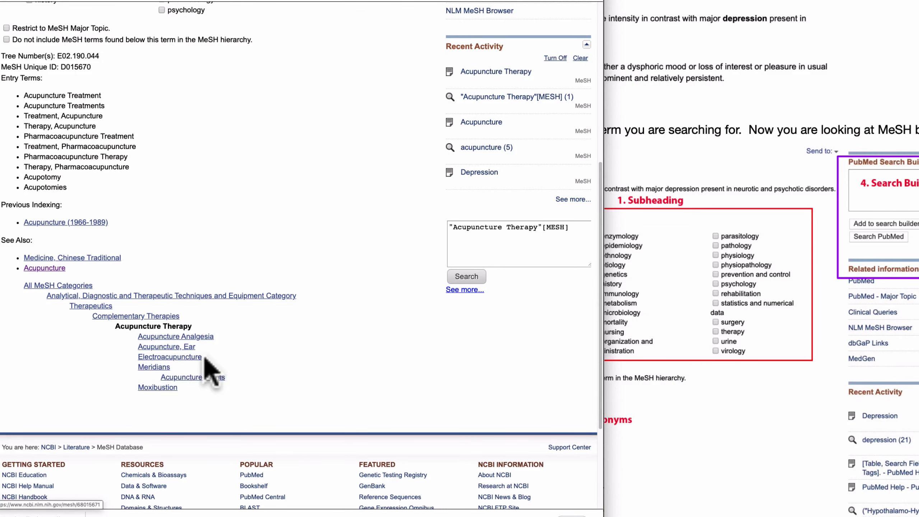
{"action": "scroll", "coordinate": [204, 362], "scroll_direction": "up", "scroll_amount": 8}
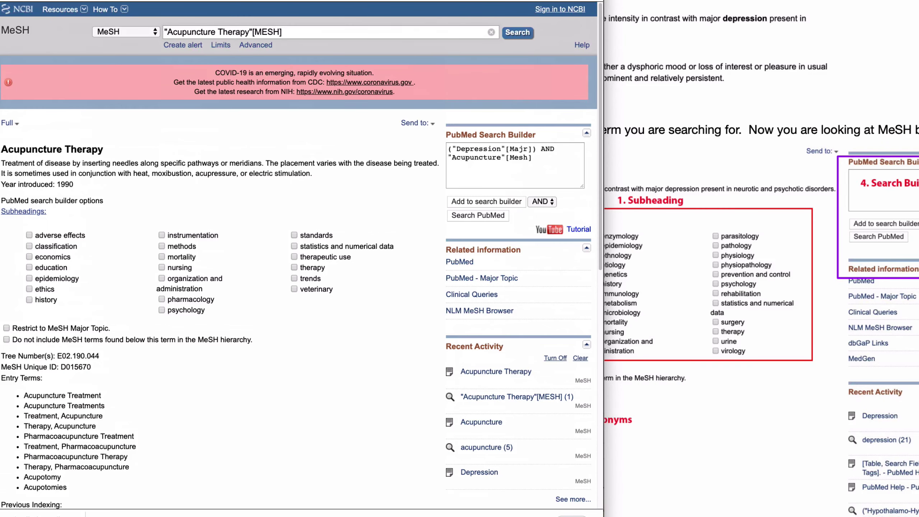
{"action": "left_click", "coordinate": [4, 2]}
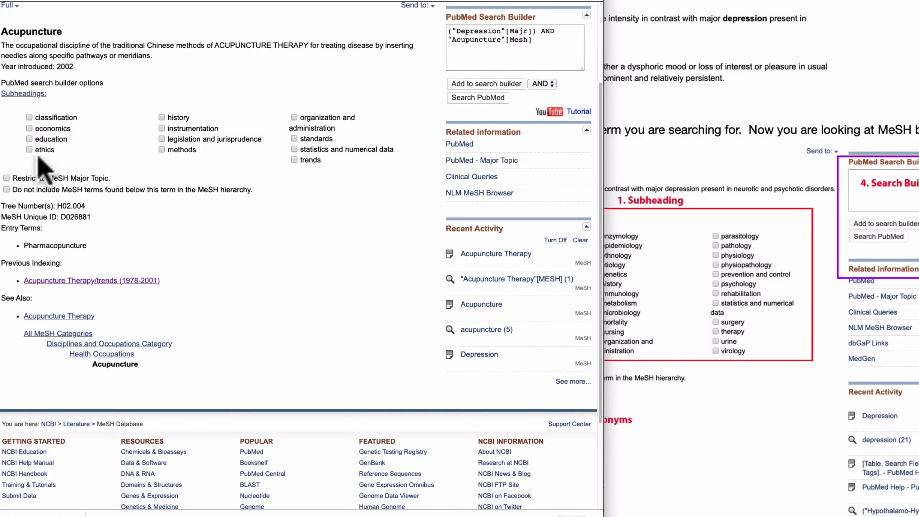
{"action": "left_click", "coordinate": [16, 3]}
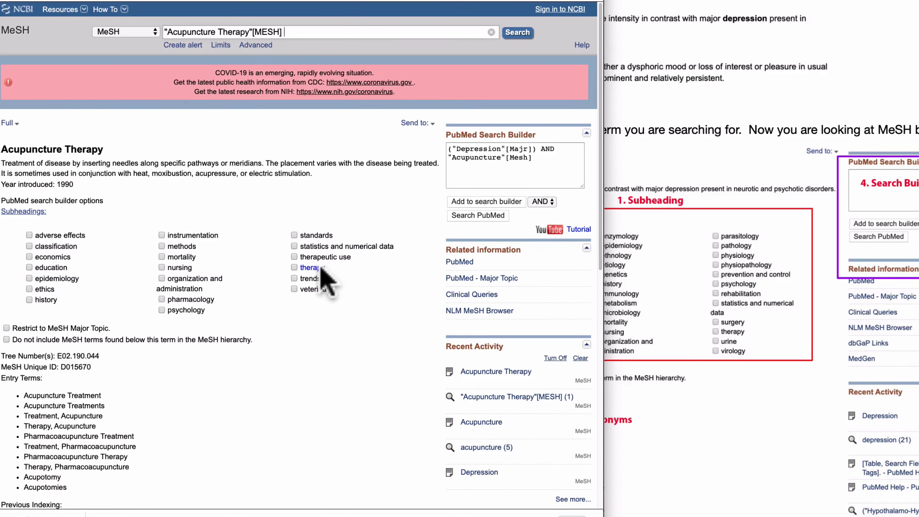
Compare entry terms of Acupuncture Therapy (E02.190.044) with Acupuncture's, including Pharmacopuncture
{"action": "scroll", "coordinate": [319, 279], "scroll_direction": "down", "scroll_amount": 3}
{"action": "left_click_drag", "start_coordinate": [67, 388], "coordinate": [6, 299]}
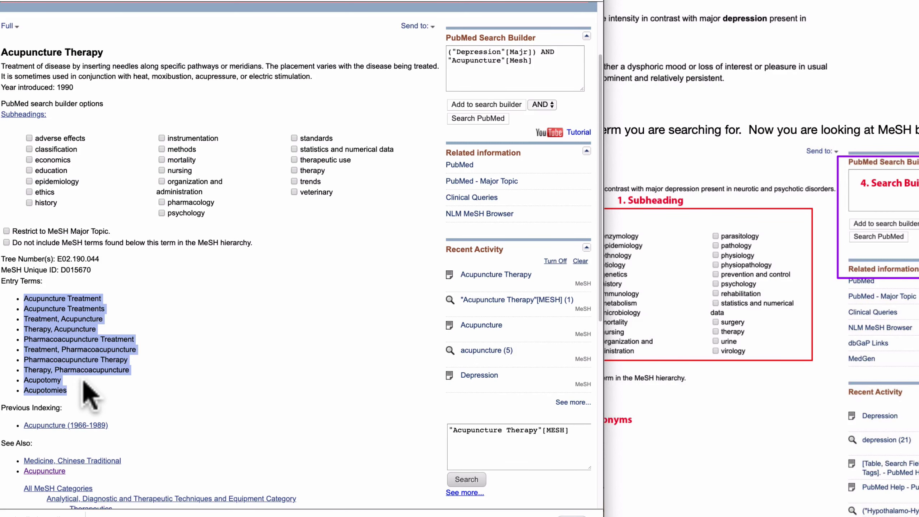
{"action": "scroll", "coordinate": [89, 396], "scroll_direction": "down", "scroll_amount": 1}
{"action": "key", "text": "alt+Left"}
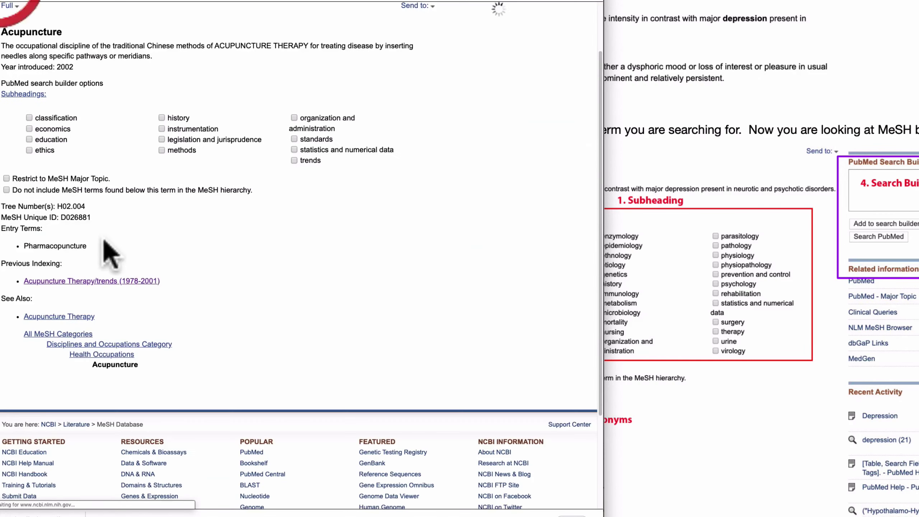
{"action": "left_click_drag", "start_coordinate": [91, 246], "coordinate": [16, 247]}
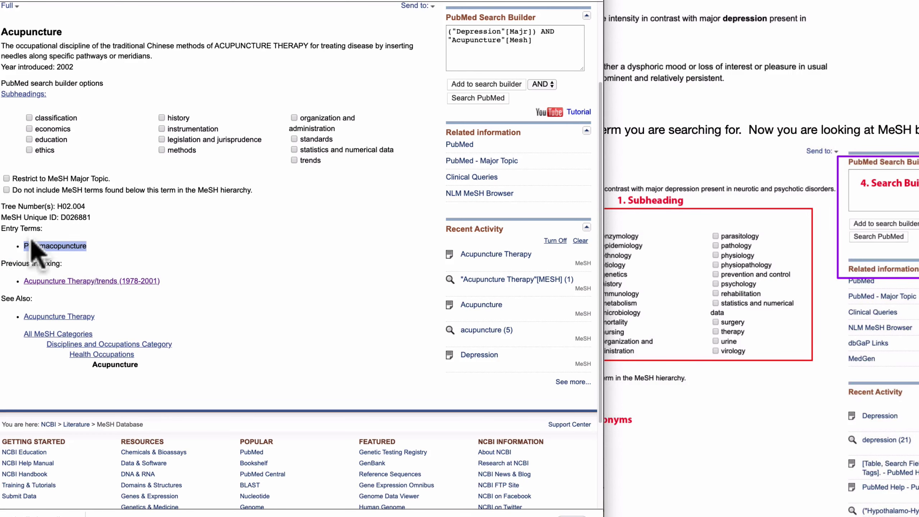
{"action": "left_click", "coordinate": [17, 0]}
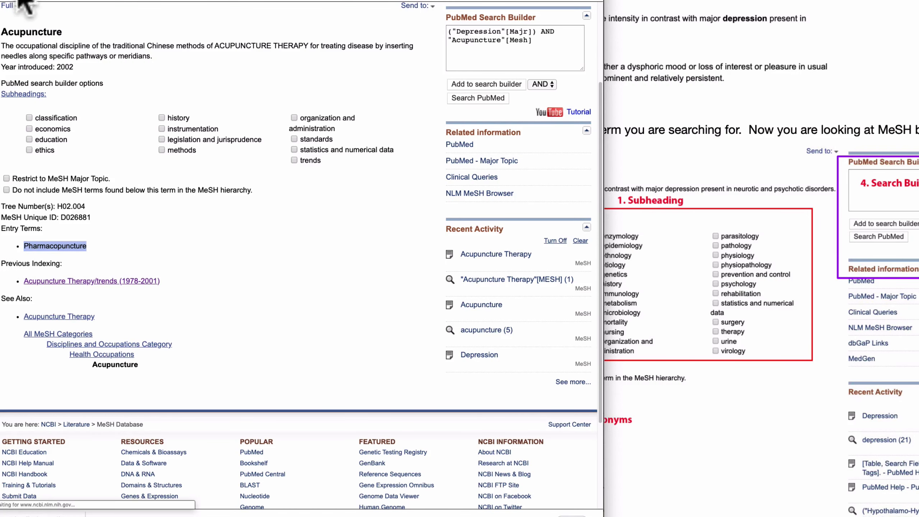
{"action": "scroll", "coordinate": [140, 246], "scroll_direction": "up", "scroll_amount": 8}
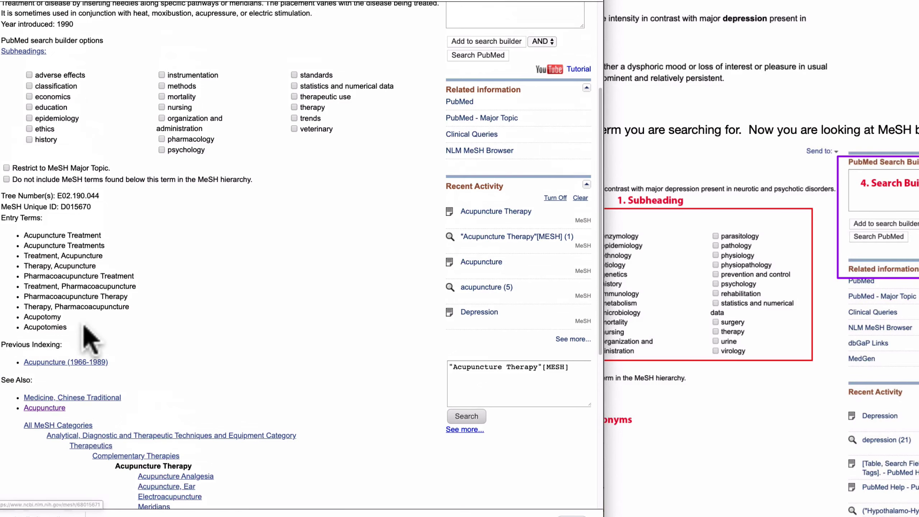
{"action": "left_click_drag", "start_coordinate": [90, 326], "coordinate": [16, 240]}
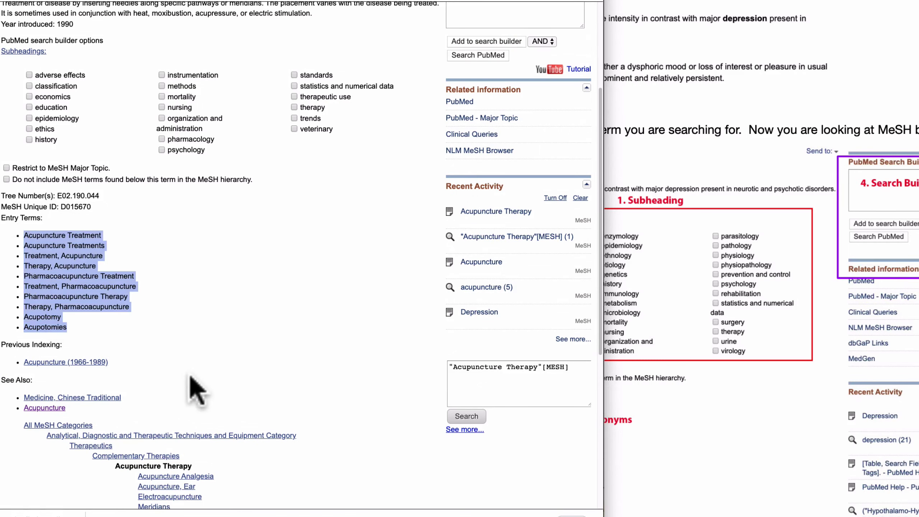
{"action": "scroll", "coordinate": [191, 398], "scroll_direction": "down", "scroll_amount": 3}
Add Acupuncture Therapy to the search builder with the OR operator
{"action": "scroll", "coordinate": [359, 306], "scroll_direction": "up", "scroll_amount": 2}
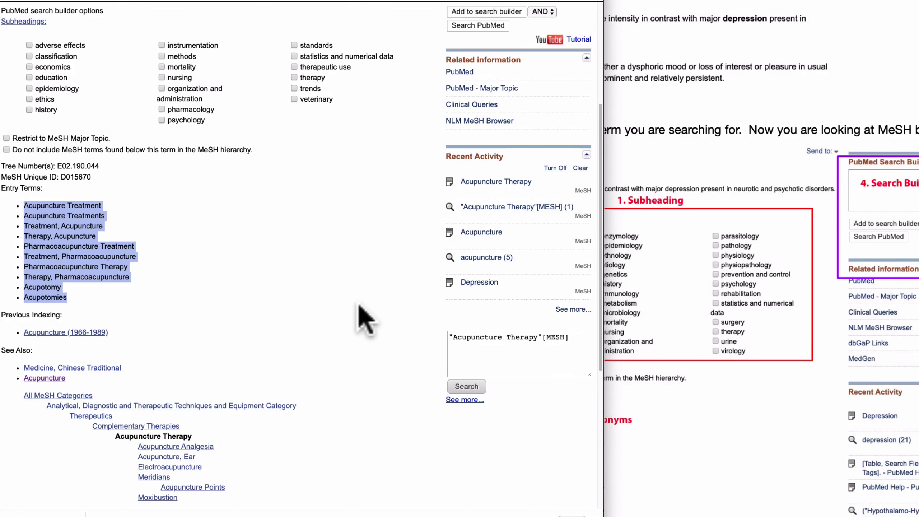
{"action": "scroll", "coordinate": [361, 289], "scroll_direction": "up", "scroll_amount": 5}
{"action": "left_click", "coordinate": [538, 141]}
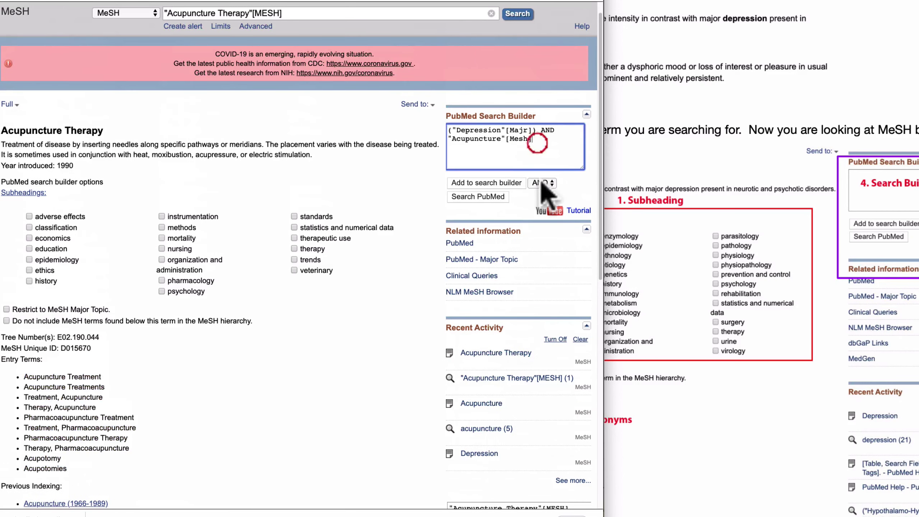
{"action": "left_click", "coordinate": [543, 184]}
{"action": "left_click", "coordinate": [543, 195]}
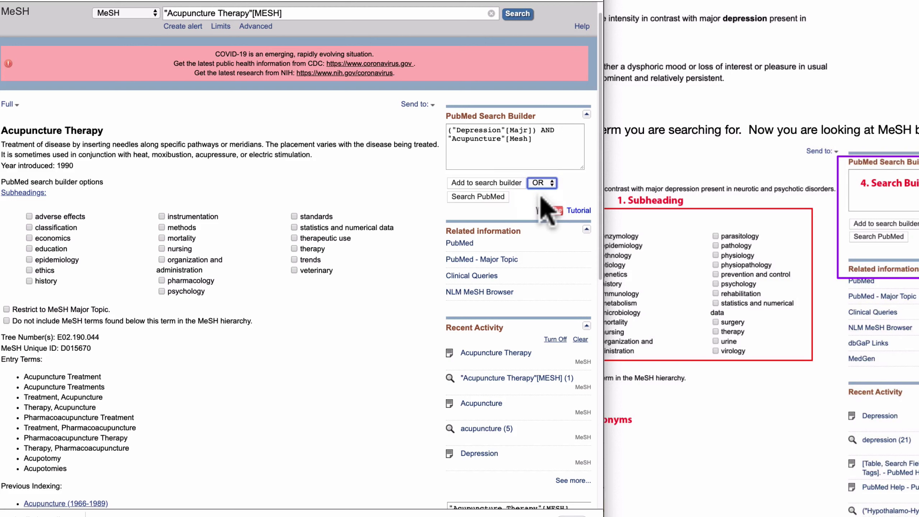
{"action": "left_click", "coordinate": [487, 184]}
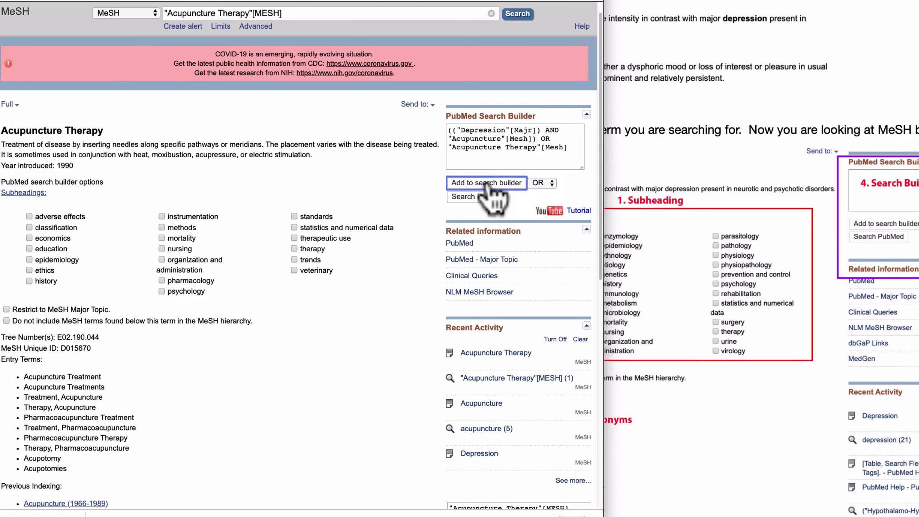
Correct the query's parentheses and send it to PubMed
{"action": "left_click", "coordinate": [453, 132]}
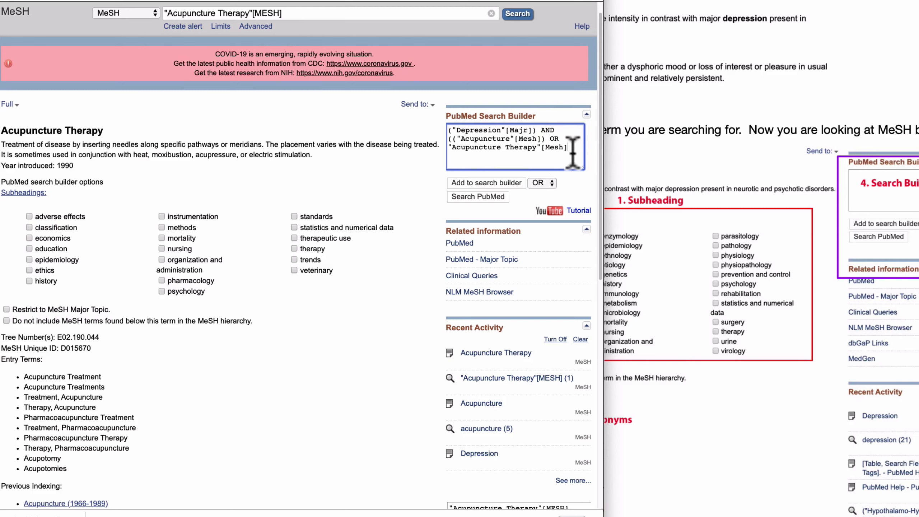
{"action": "left_click", "coordinate": [541, 139]}
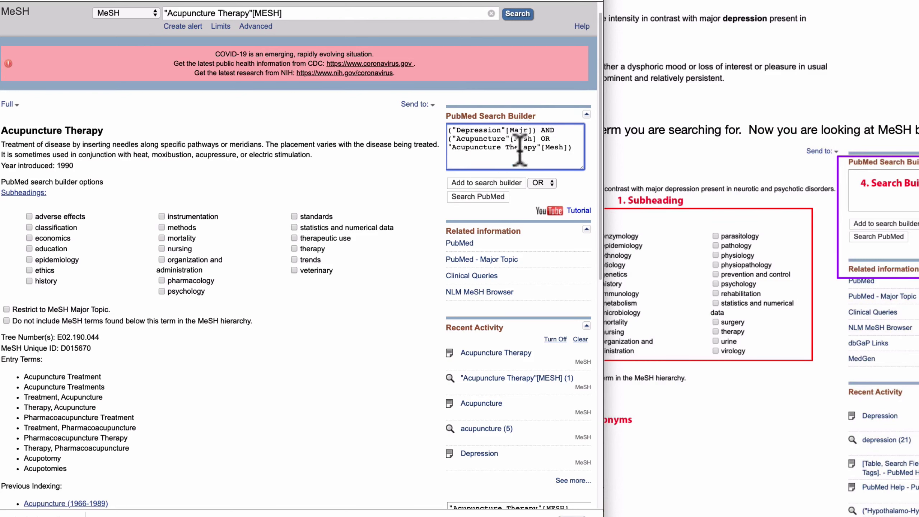
{"action": "left_click", "coordinate": [481, 198]}
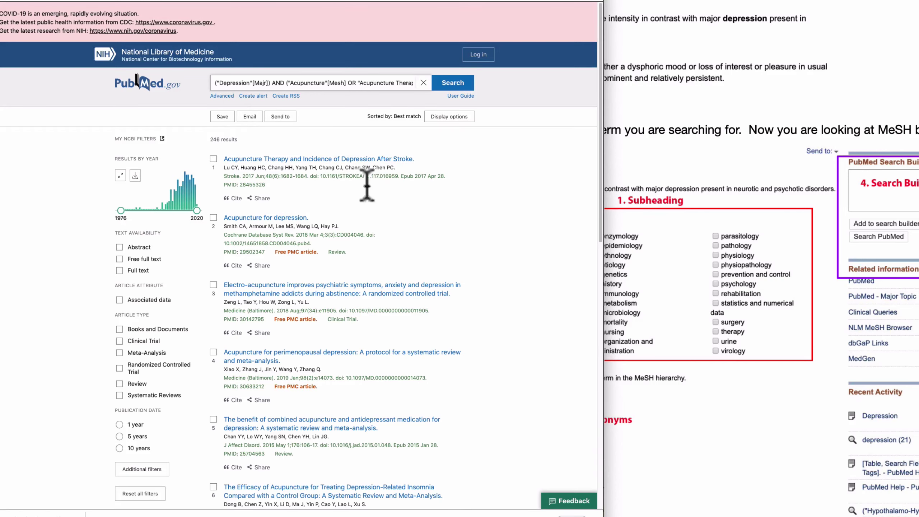
Scroll through the 246 PubMed results, led by 'Acupuncture Therapy and Incidence of Depression After Stroke.'
{"action": "left_click", "coordinate": [704, 174]}
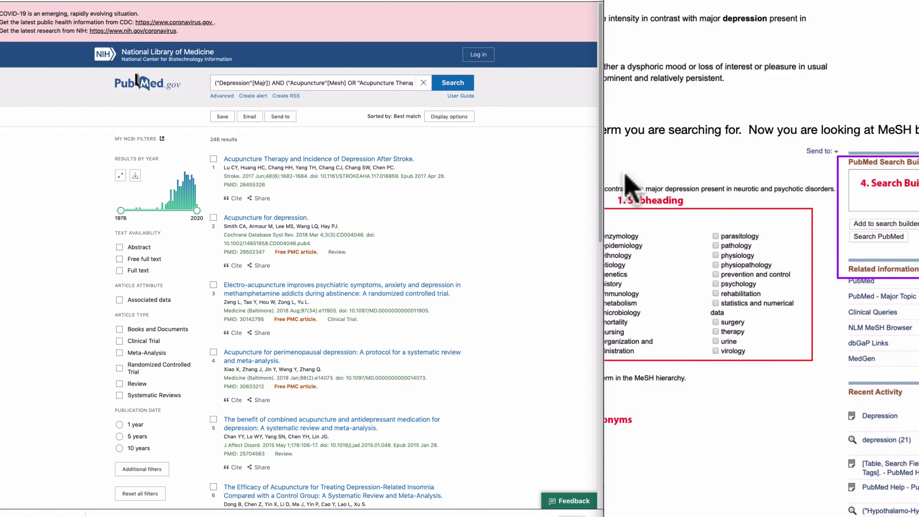
{"action": "scroll", "coordinate": [626, 182], "scroll_direction": "down", "scroll_amount": 5}
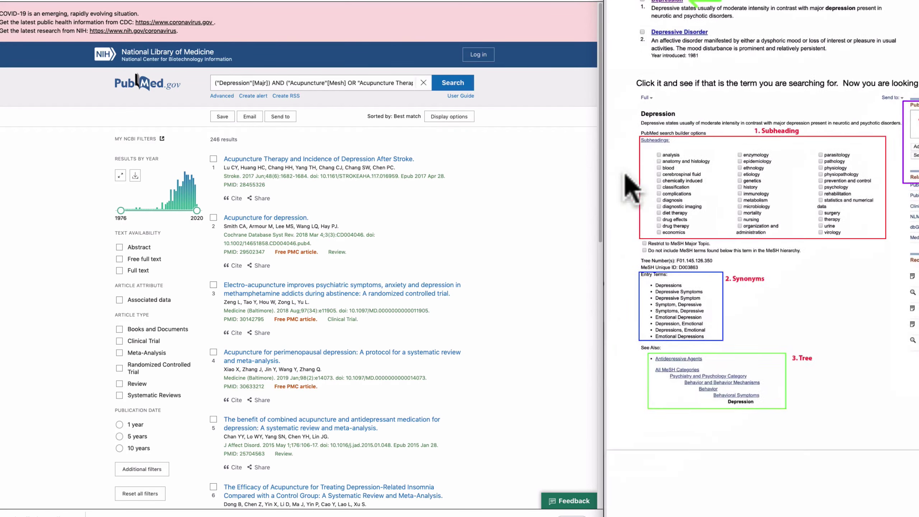
{"action": "scroll", "coordinate": [680, 183], "scroll_direction": "down", "scroll_amount": 5}
{"action": "scroll", "coordinate": [693, 177], "scroll_direction": "down", "scroll_amount": 8}
{"action": "scroll", "coordinate": [692, 173], "scroll_direction": "down", "scroll_amount": 12}
{"action": "scroll", "coordinate": [693, 173], "scroll_direction": "down", "scroll_amount": 10}
{"action": "scroll", "coordinate": [692, 174], "scroll_direction": "down", "scroll_amount": 1}
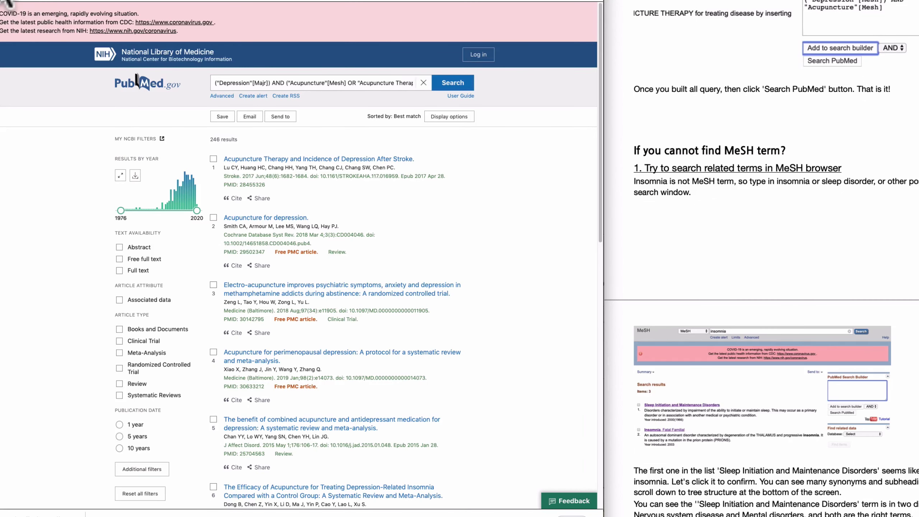
Go back to MeSH and replace the acupuncture search with insomnia
{"action": "key", "text": "super+bracketleft"}
{"action": "key", "text": "super+bracketleft"}
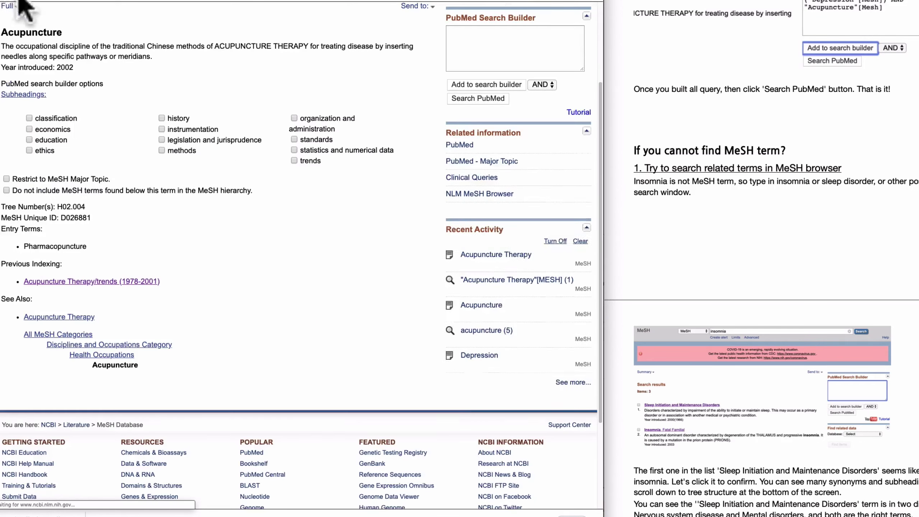
{"action": "left_click", "coordinate": [211, 32]}
{"action": "left_click_drag", "start_coordinate": [211, 32], "coordinate": [150, 31]}
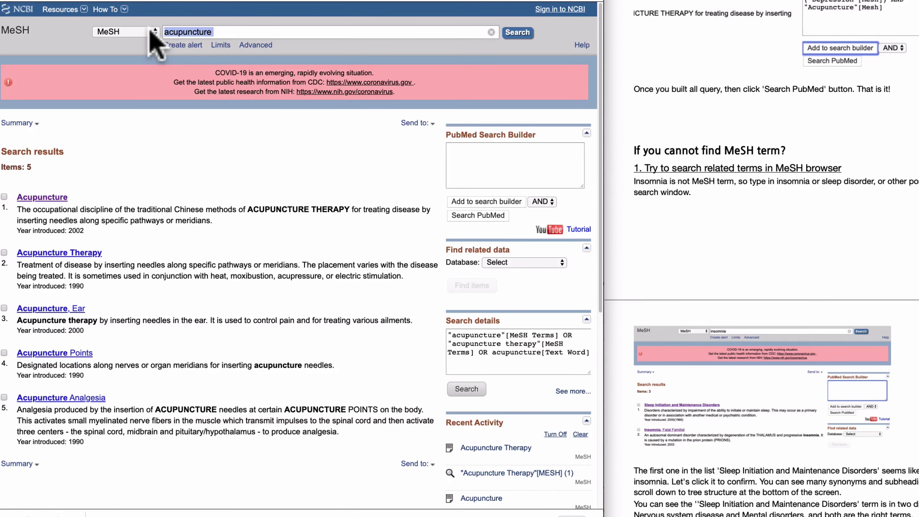
{"action": "type", "text": "in"}
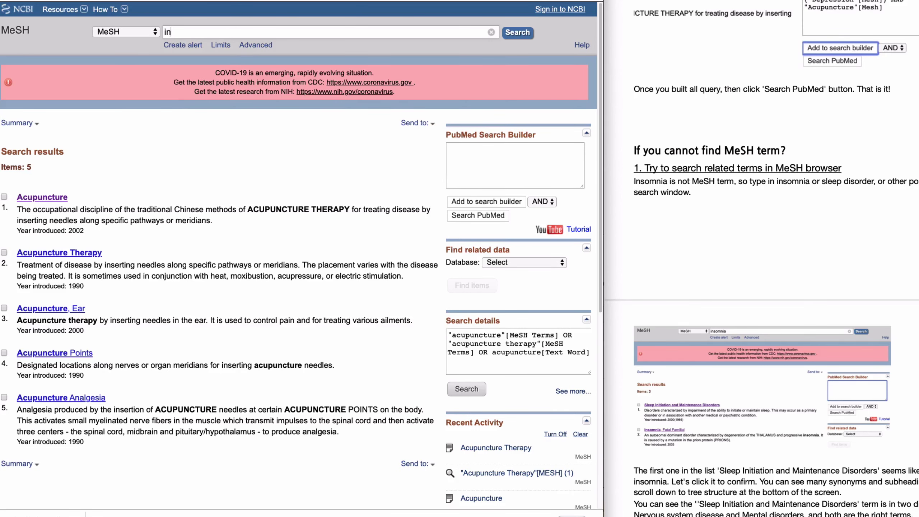
{"action": "type", "text": "son"}
{"action": "key", "text": "BackSpace"}
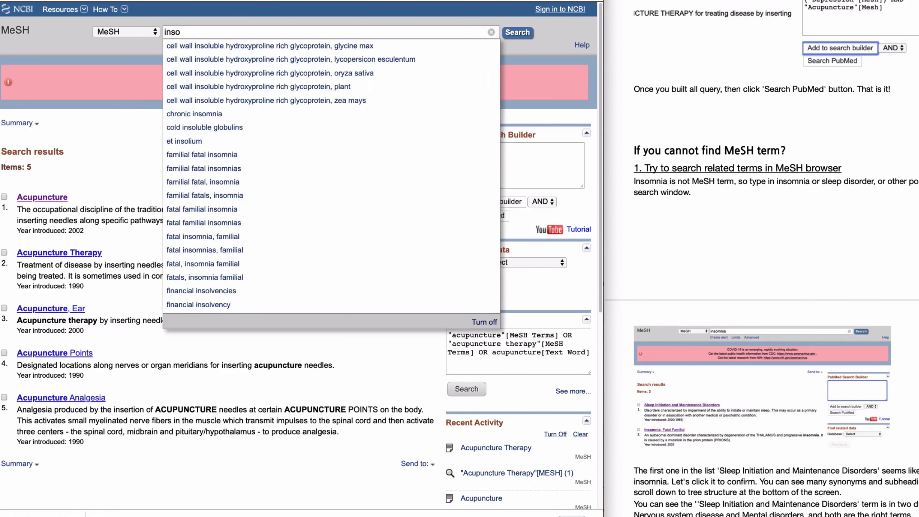
{"action": "type", "text": "mnia"}
{"action": "key", "text": "Return"}
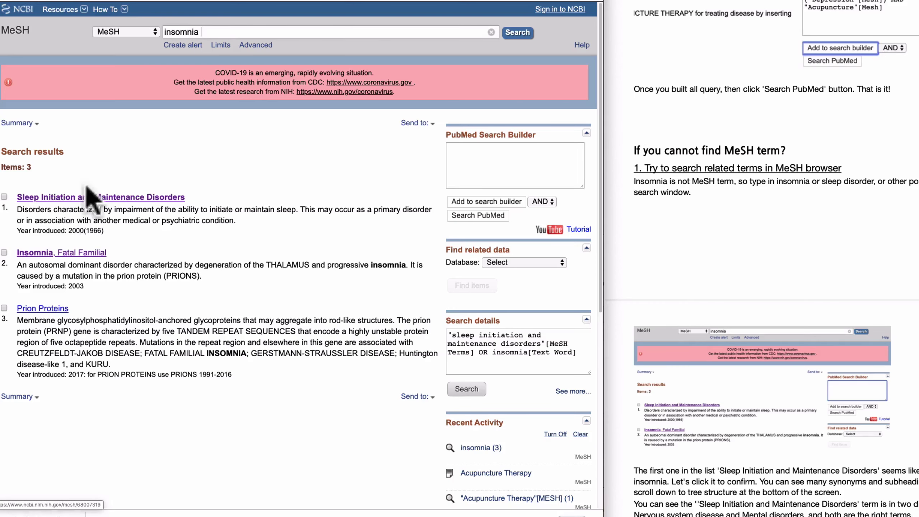
{"action": "left_click", "coordinate": [139, 199]}
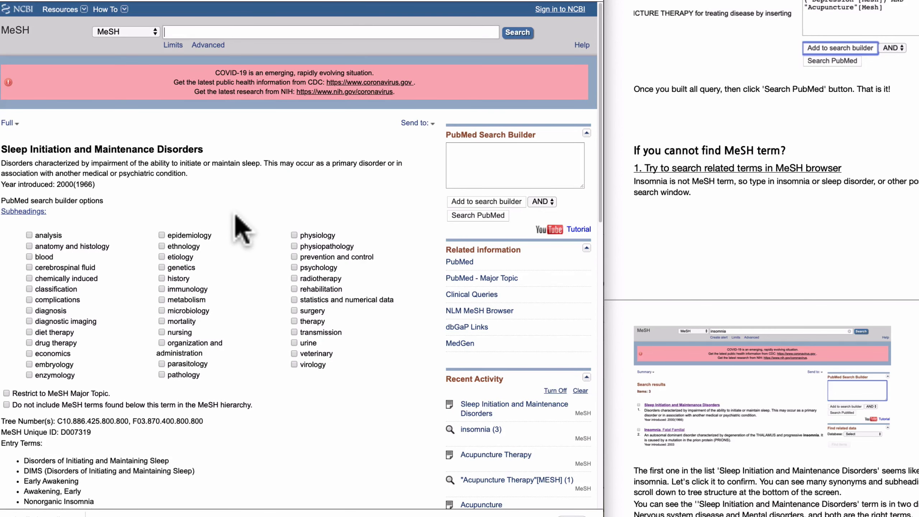
{"action": "scroll", "coordinate": [236, 217], "scroll_direction": "down", "scroll_amount": 3}
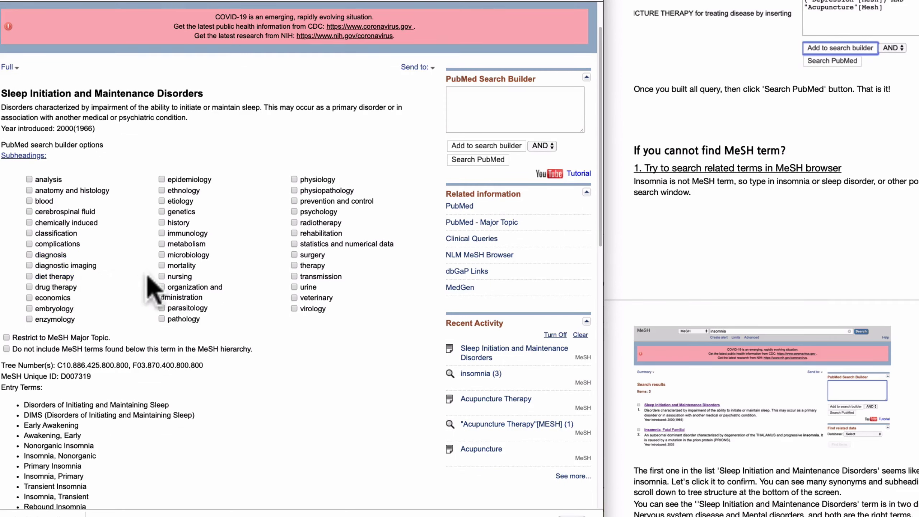
{"action": "scroll", "coordinate": [188, 290], "scroll_direction": "down", "scroll_amount": 1}
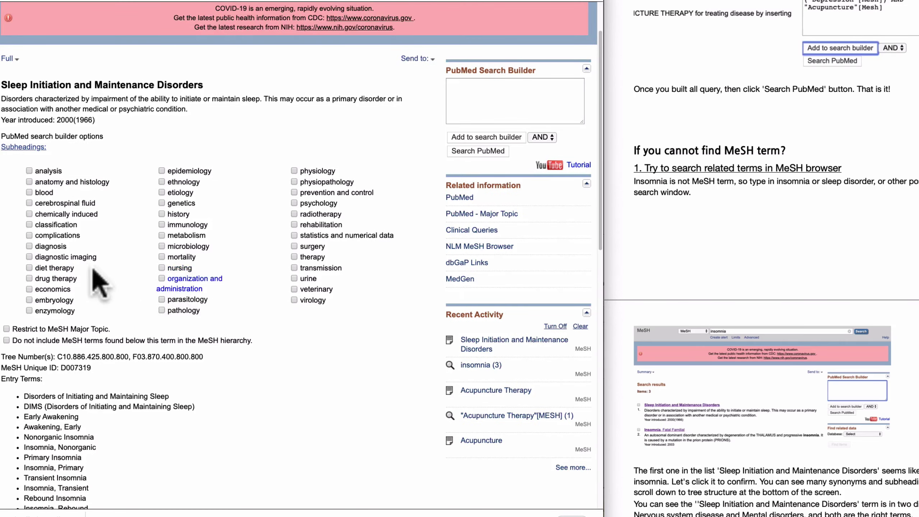
{"action": "scroll", "coordinate": [92, 270], "scroll_direction": "down", "scroll_amount": 5}
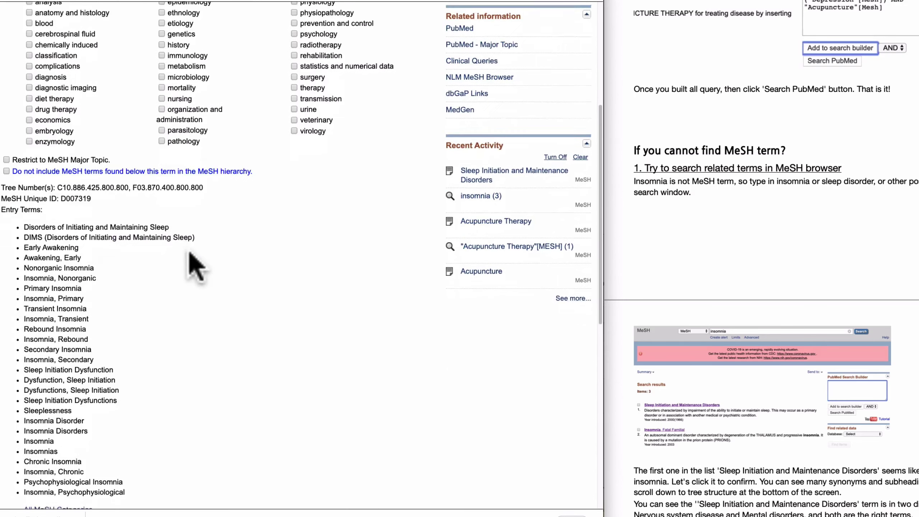
{"action": "scroll", "coordinate": [92, 306], "scroll_direction": "down", "scroll_amount": 1}
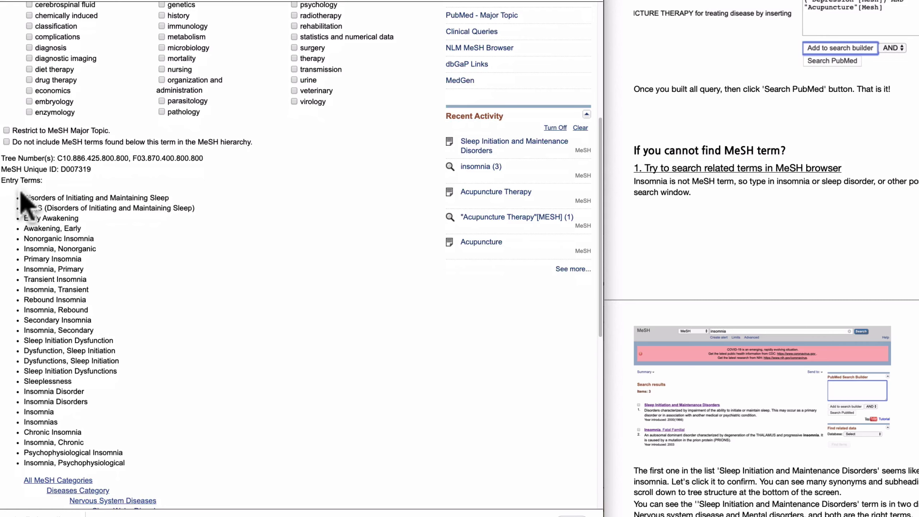
{"action": "scroll", "coordinate": [56, 254], "scroll_direction": "down", "scroll_amount": 1}
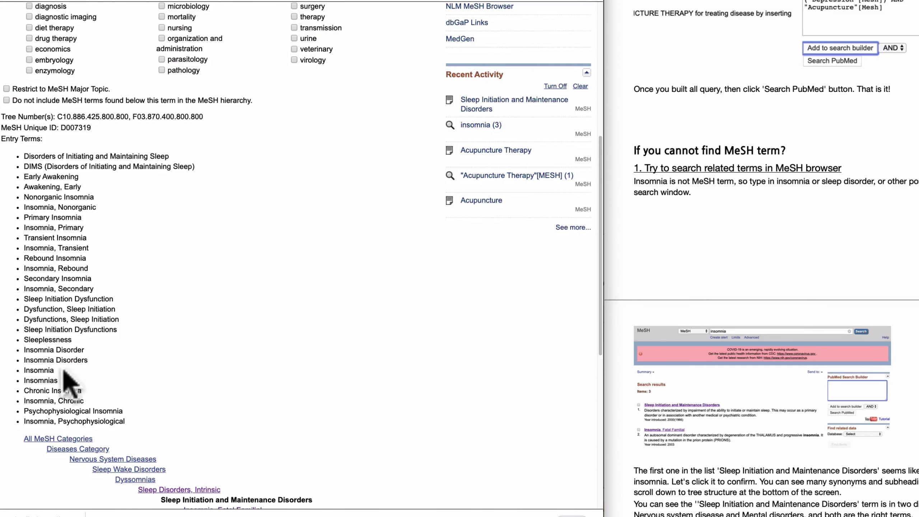
{"action": "left_click_drag", "start_coordinate": [87, 360], "coordinate": [23, 360]}
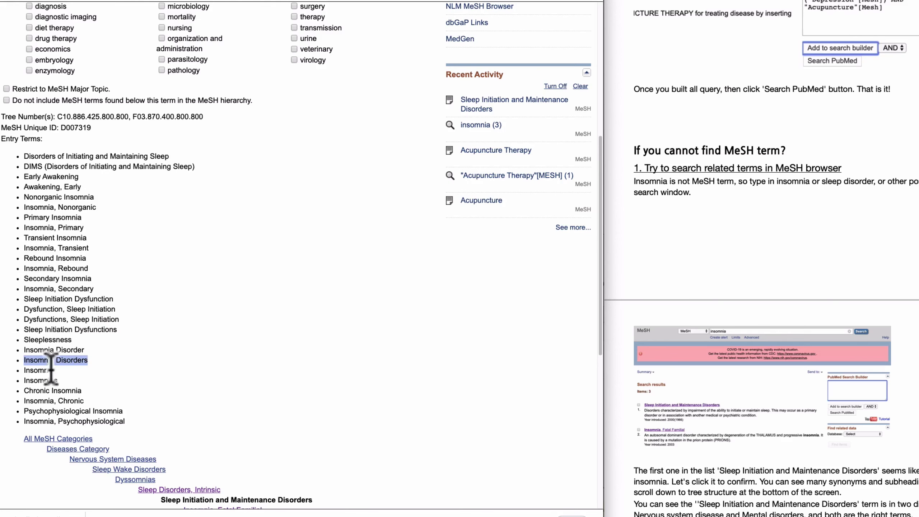
{"action": "scroll", "coordinate": [164, 308], "scroll_direction": "down", "scroll_amount": 3}
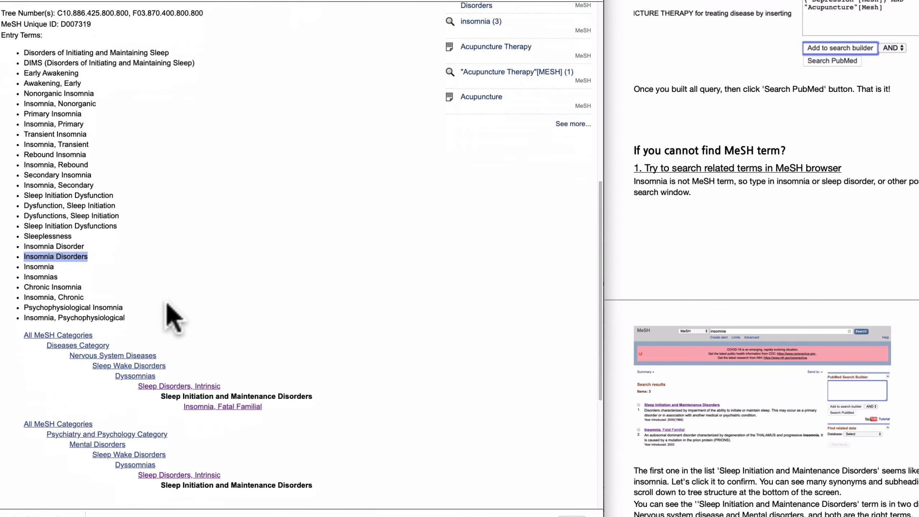
{"action": "scroll", "coordinate": [218, 339], "scroll_direction": "down", "scroll_amount": 1}
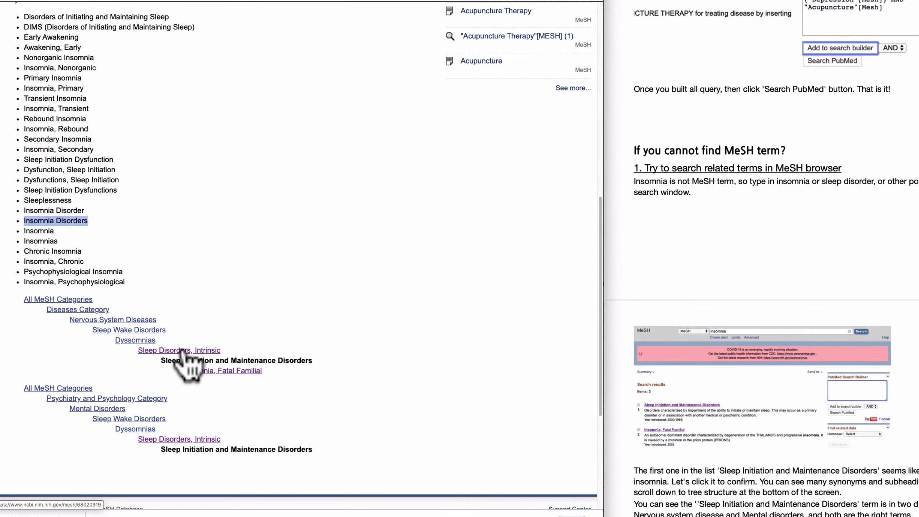
{"action": "scroll", "coordinate": [180, 353], "scroll_direction": "up", "scroll_amount": 12}
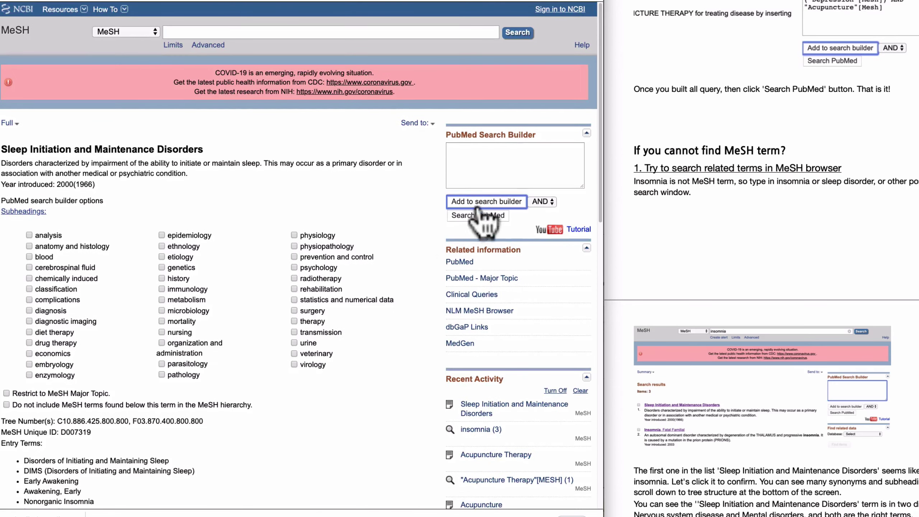
Add Sleep Initiation and Maintenance Disorders to the search builder and switch the database to PubMed
{"action": "left_click", "coordinate": [471, 205]}
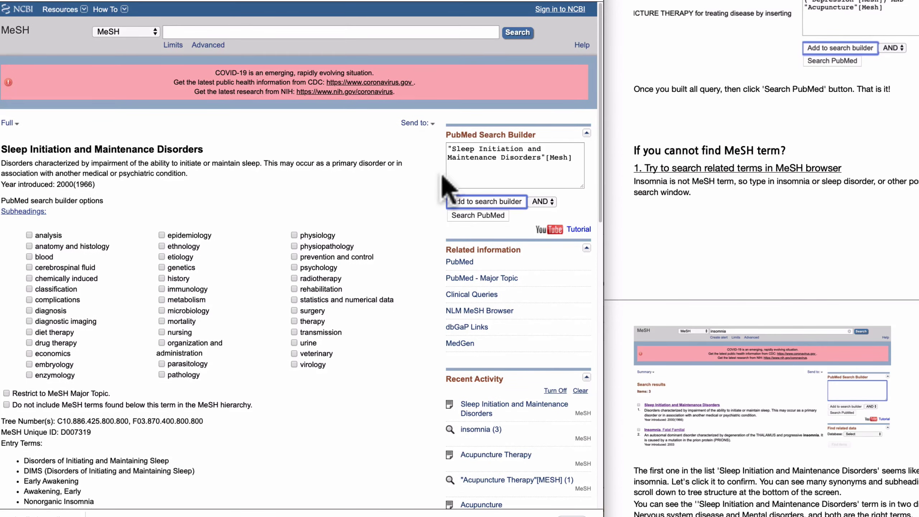
{"action": "left_click", "coordinate": [144, 32]}
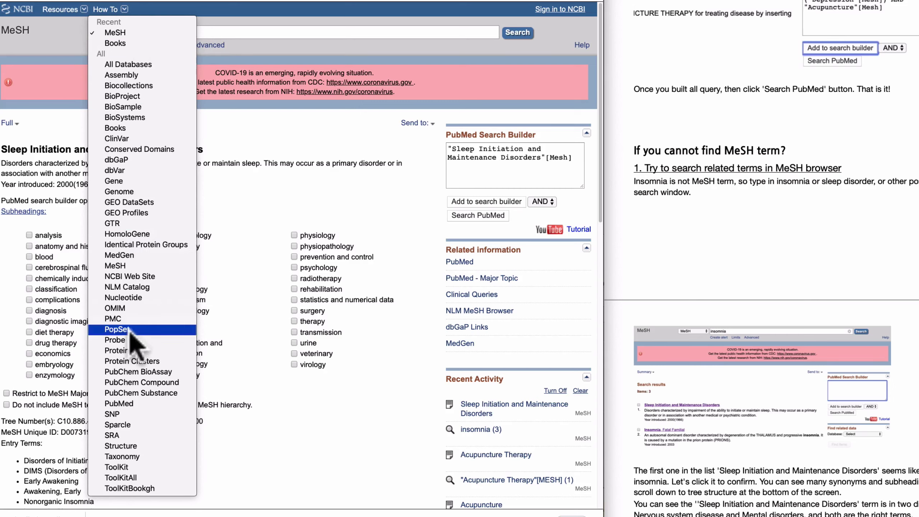
{"action": "left_click", "coordinate": [137, 404]}
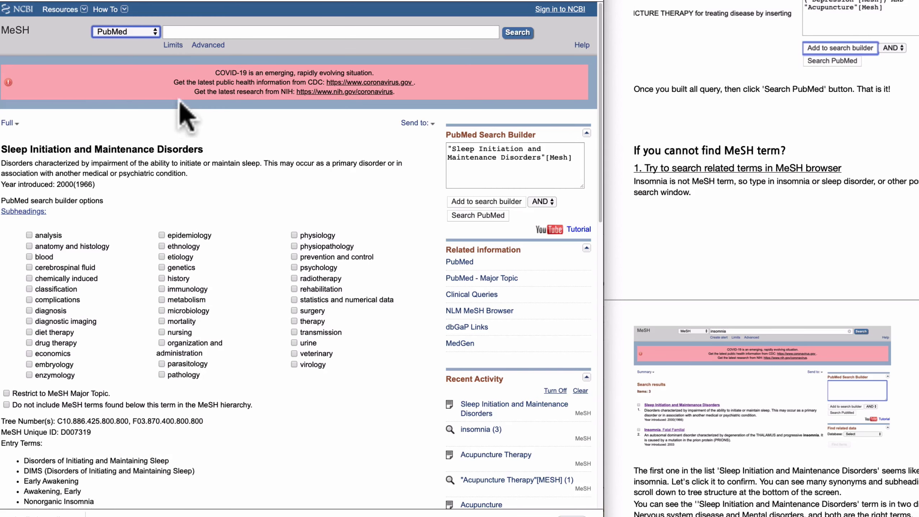
Search PubMed for plain-text insomnia and scroll through the 25,358 results
{"action": "left_click", "coordinate": [181, 32]}
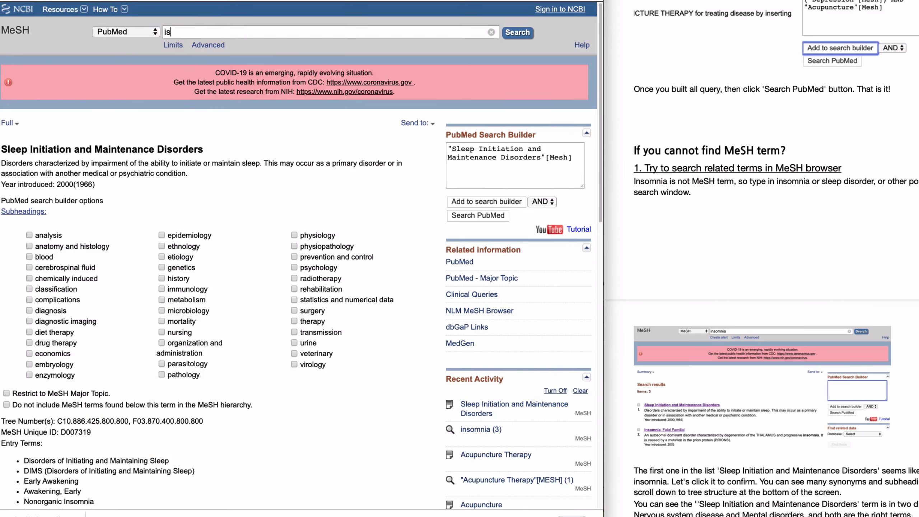
{"action": "type", "text": "insomnia"}
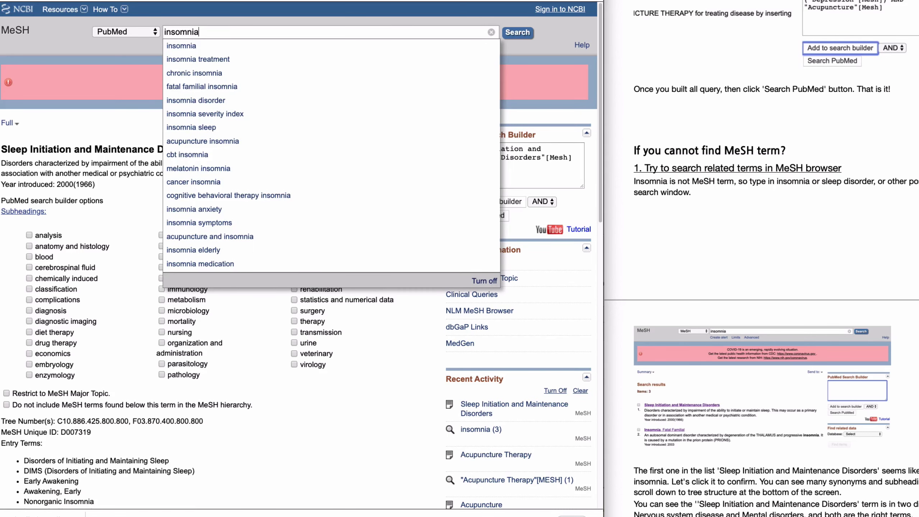
{"action": "key", "text": "Return"}
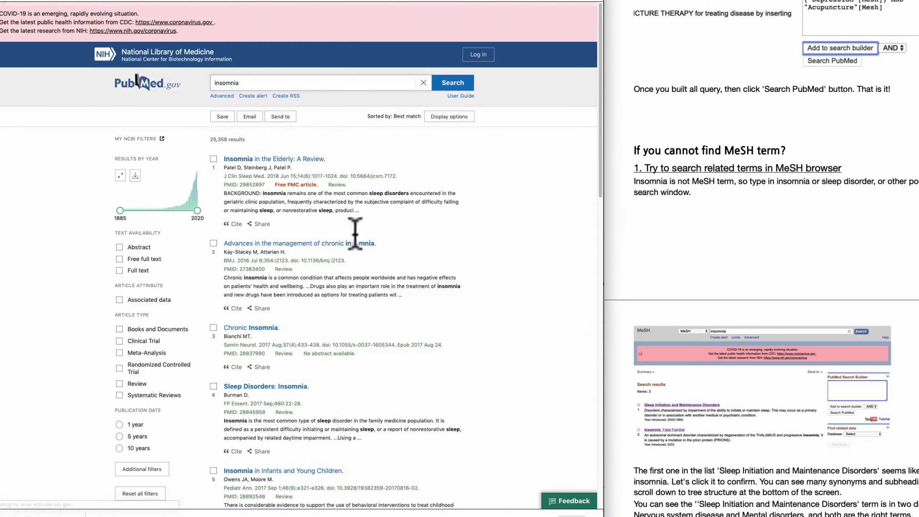
{"action": "scroll", "coordinate": [853, 326], "scroll_direction": "down", "scroll_amount": 10}
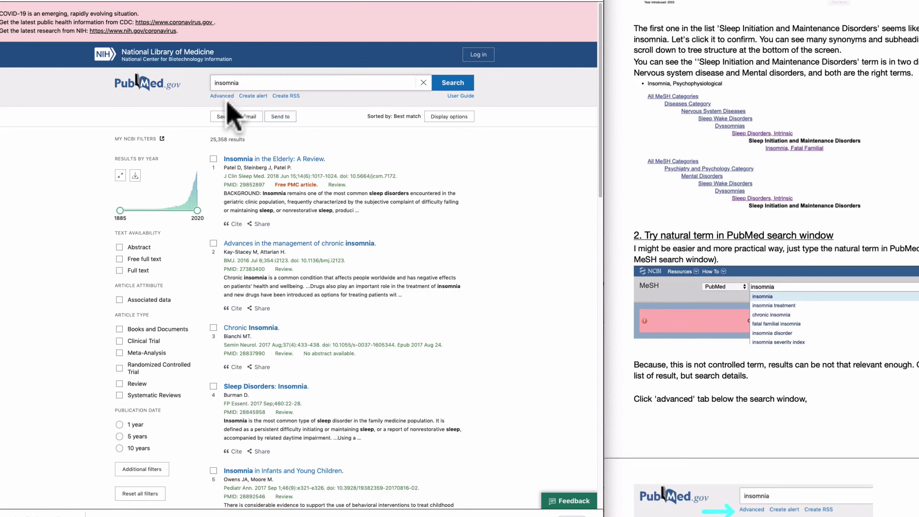
{"action": "scroll", "coordinate": [645, 257], "scroll_direction": "down", "scroll_amount": 5}
{"action": "scroll", "coordinate": [648, 264], "scroll_direction": "down", "scroll_amount": 8}
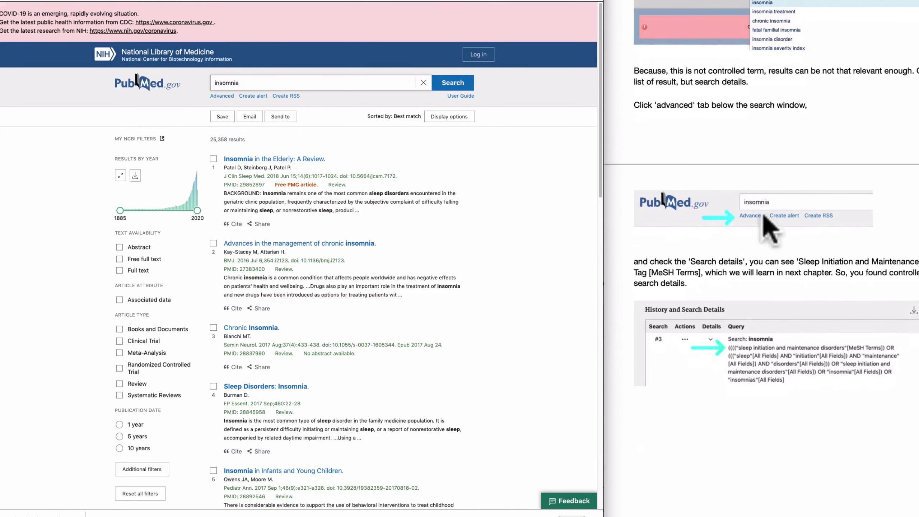
Expand the insomnia search's (#3) details in PubMed's Advanced search history and enlarge the page
{"action": "left_click", "coordinate": [222, 96]}
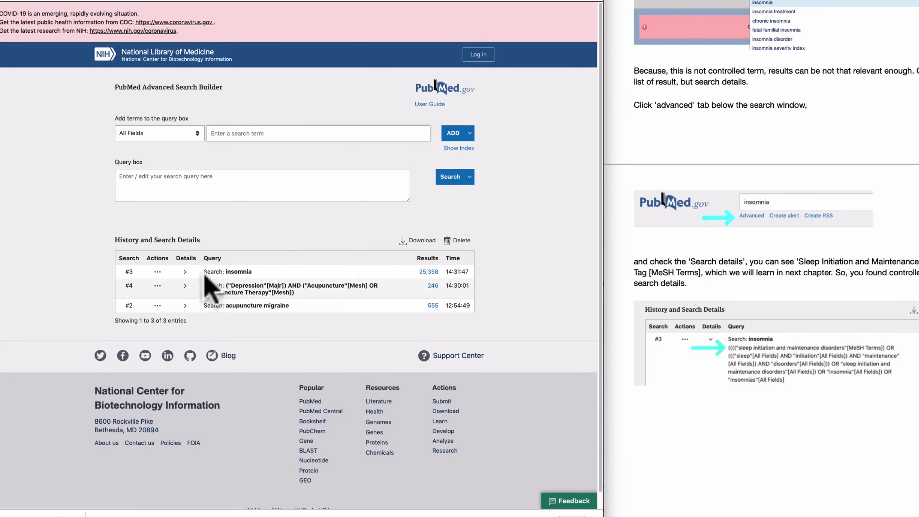
{"action": "left_click", "coordinate": [238, 272]}
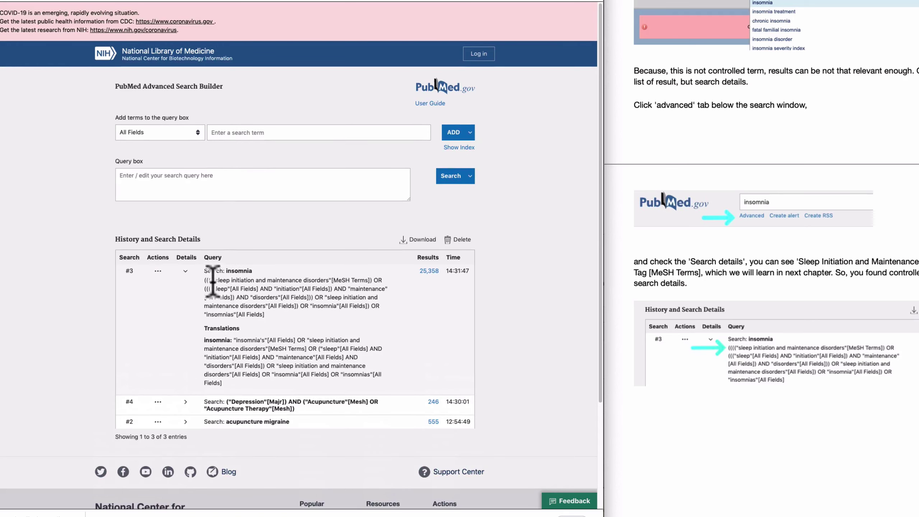
{"action": "key", "text": "super+equal"}
{"action": "key", "text": "super+equal"}
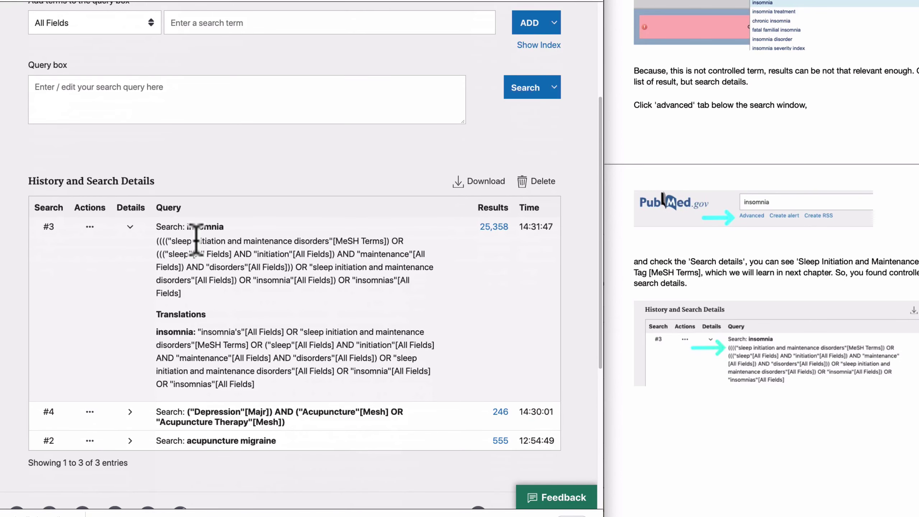
Select the full "sleep initiation and maintenance disorders"[MeSH Terms] text for copying
{"action": "left_click_drag", "start_coordinate": [387, 241], "coordinate": [334, 243]}
{"action": "left_click", "coordinate": [336, 241]}
{"action": "left_click_drag", "start_coordinate": [334, 241], "coordinate": [169, 241]}
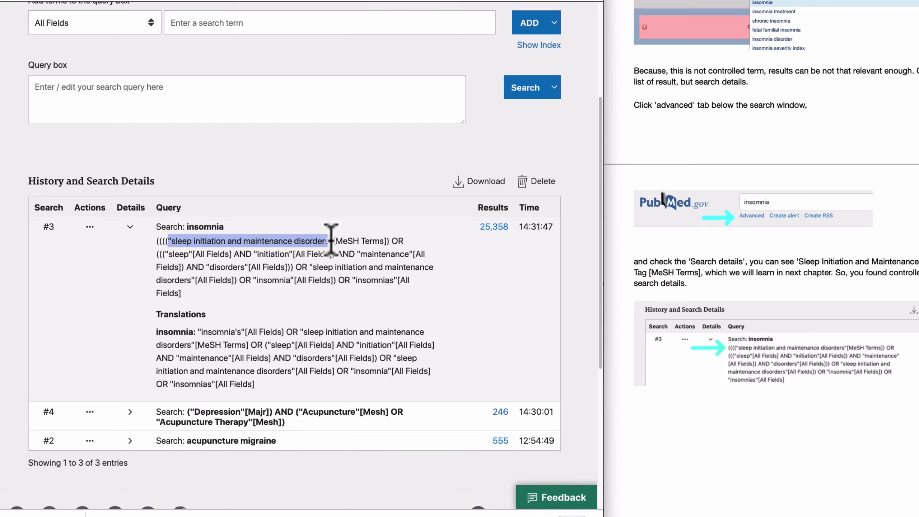
{"action": "left_click", "coordinate": [382, 241]}
{"action": "left_click_drag", "start_coordinate": [387, 241], "coordinate": [168, 244]}
{"action": "key", "text": "super+c"}
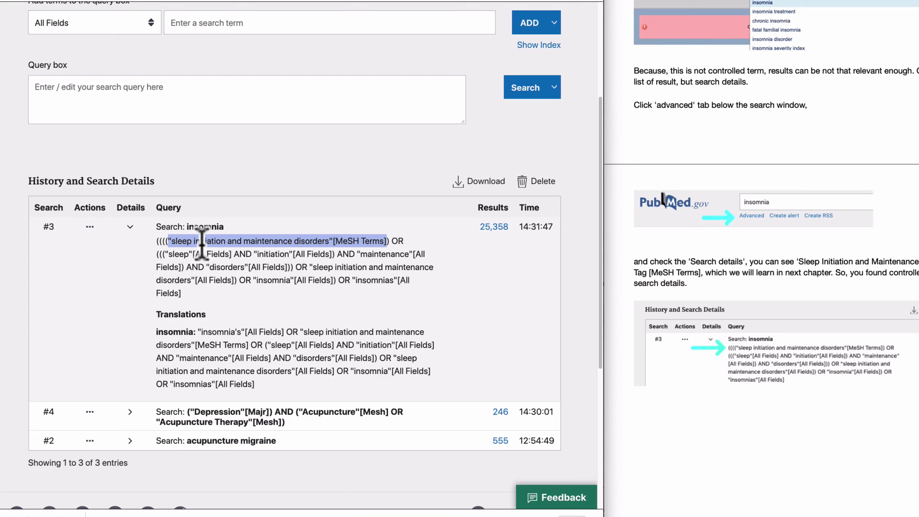
{"action": "scroll", "coordinate": [281, 260], "scroll_direction": "up", "scroll_amount": 5}
From the NCBI home page, search PubMed for the pasted sleep disorders MeSH term AND acupuncture[mesh]
{"action": "left_click", "coordinate": [125, 95]}
{"action": "left_click", "coordinate": [187, 32]}
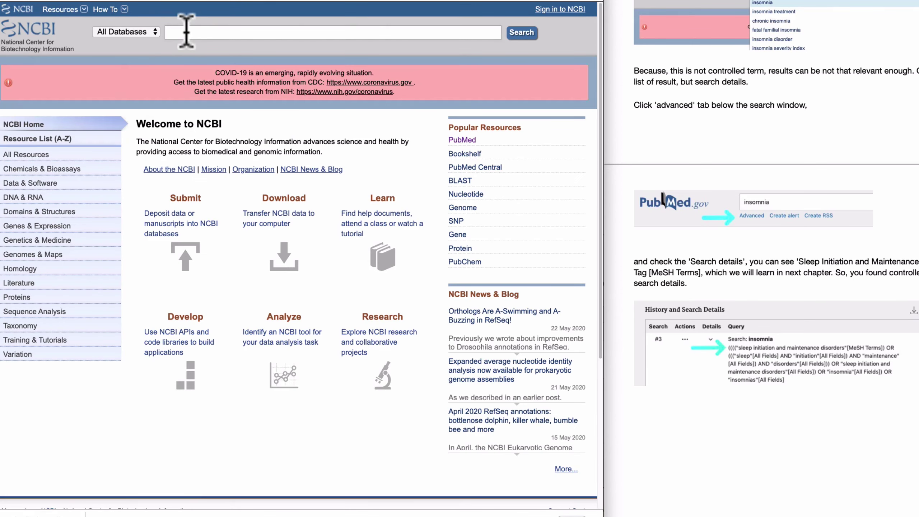
{"action": "key", "text": "super+v"}
{"action": "left_click", "coordinate": [124, 32]}
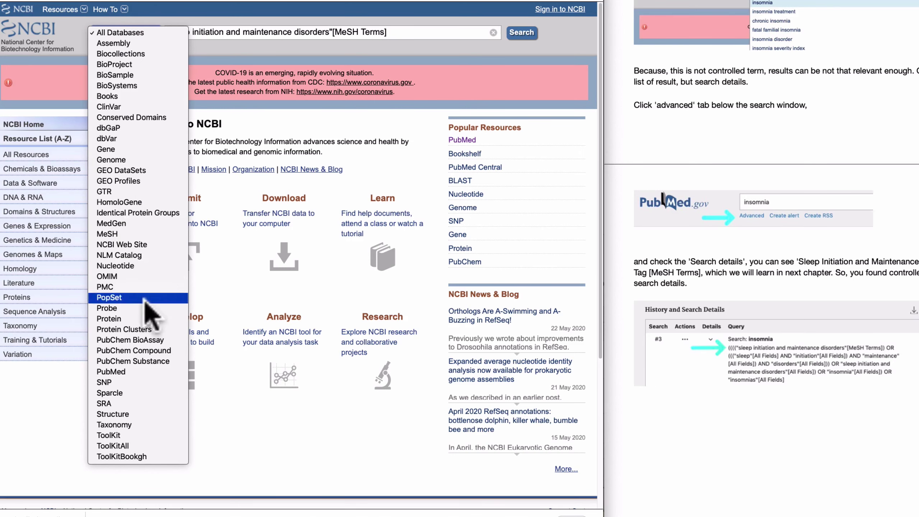
{"action": "left_click", "coordinate": [149, 377]}
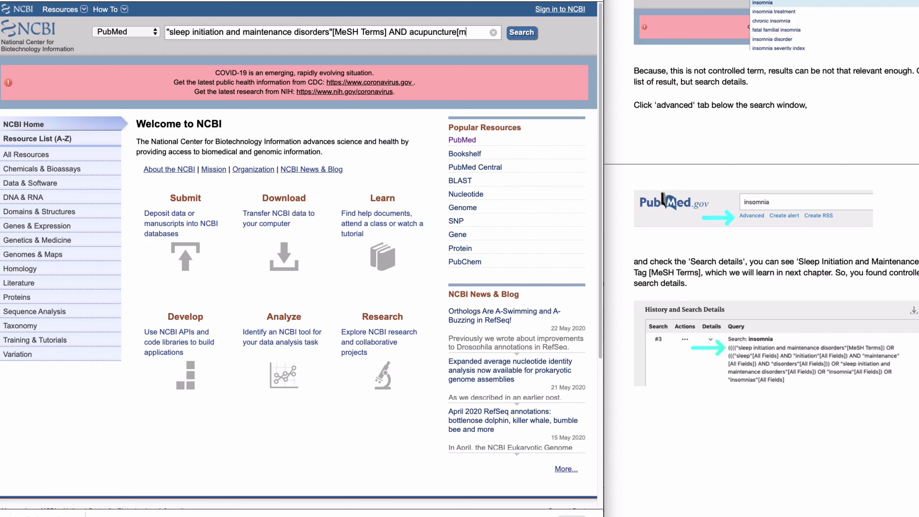
{"action": "type", "text": "]"}
{"action": "key", "text": "Return"}
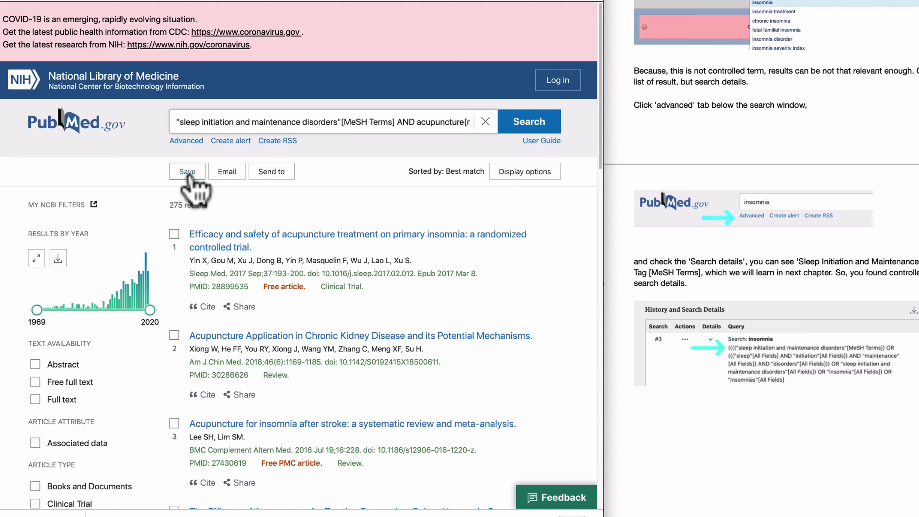
Expand search #5's details and select its translation, showing acupuncture[mesh] maps to acupuncture OR acupuncture therapy
{"action": "left_click", "coordinate": [193, 142]}
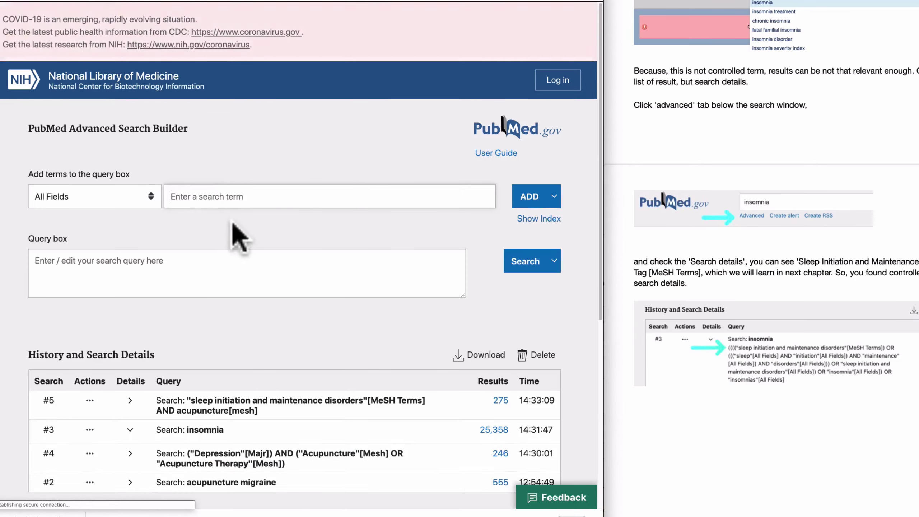
{"action": "scroll", "coordinate": [225, 241], "scroll_direction": "down", "scroll_amount": 2}
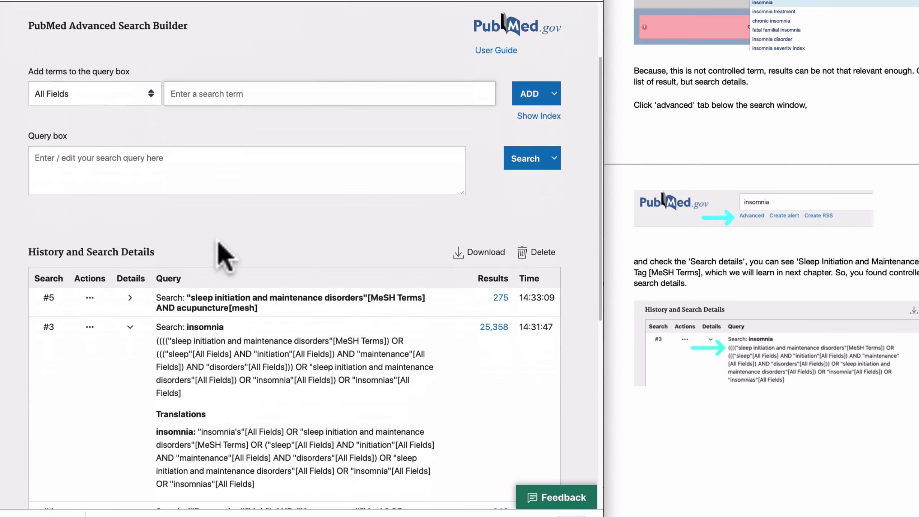
{"action": "left_click", "coordinate": [220, 301]}
{"action": "scroll", "coordinate": [220, 308], "scroll_direction": "down", "scroll_amount": 1}
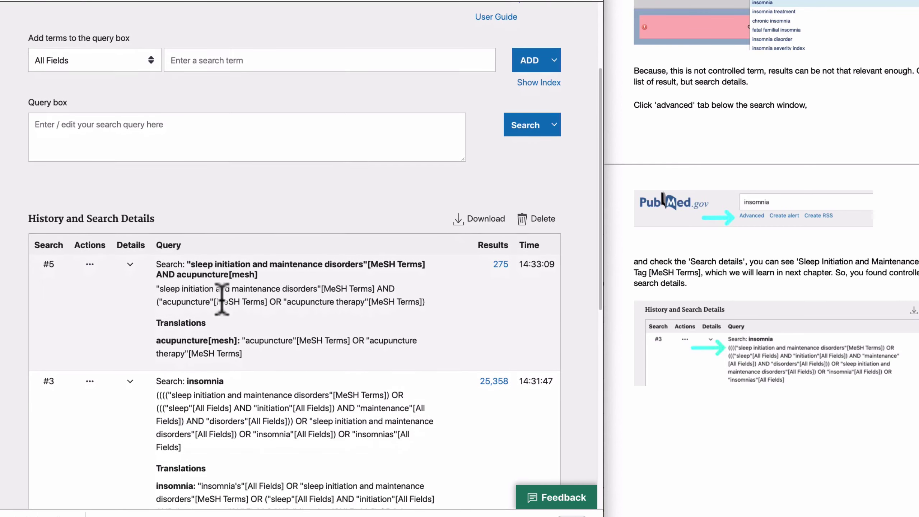
{"action": "left_click_drag", "start_coordinate": [160, 289], "coordinate": [425, 303]}
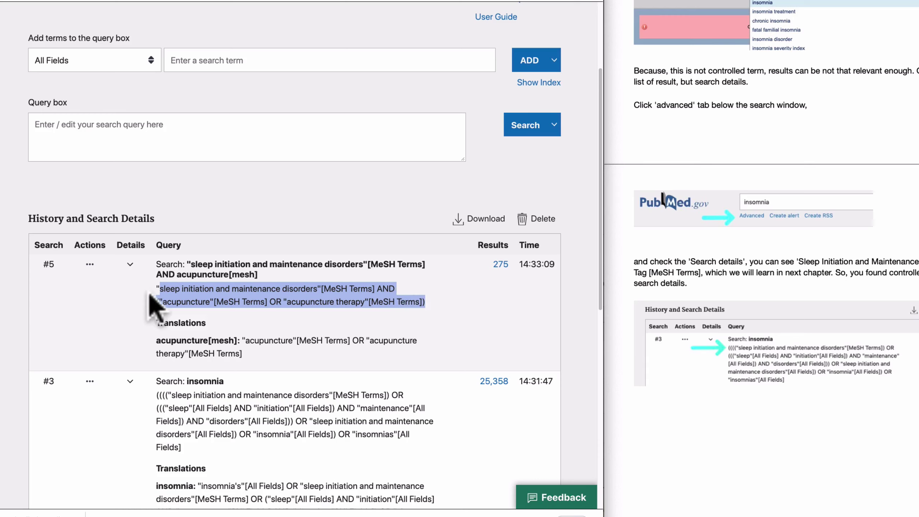
{"action": "left_click_drag", "start_coordinate": [156, 289], "coordinate": [425, 300]}
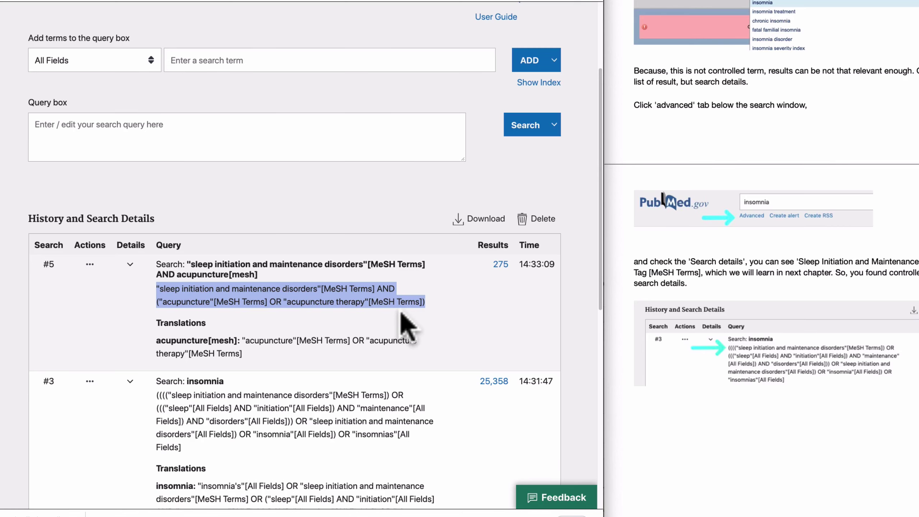